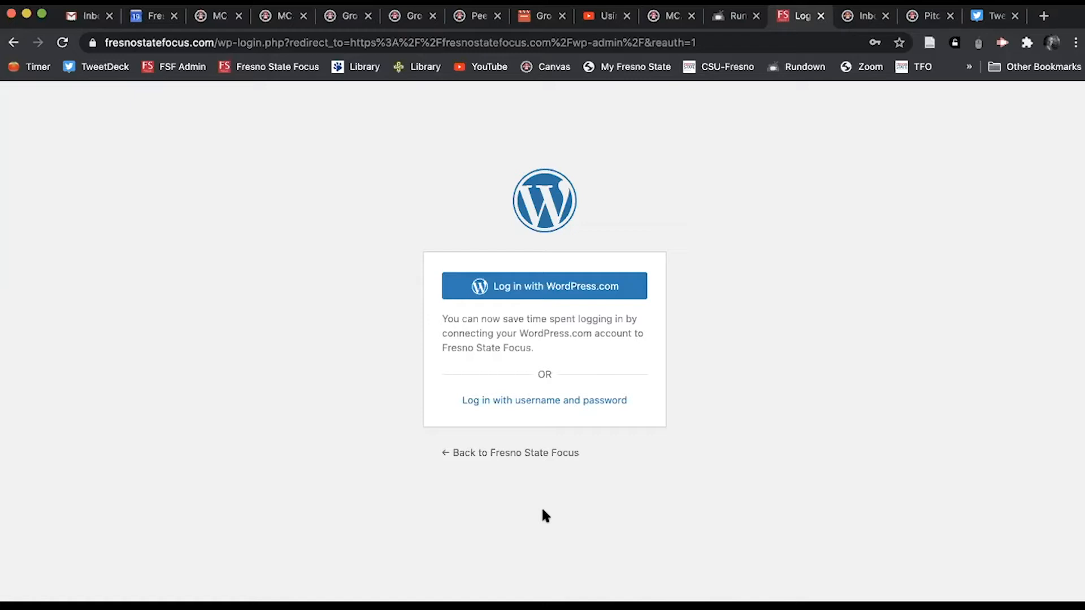
# Step: Log in to the Fresno State Focus admin with the username, saved password and Remember Me ticked
pyautogui.click(195, 71)
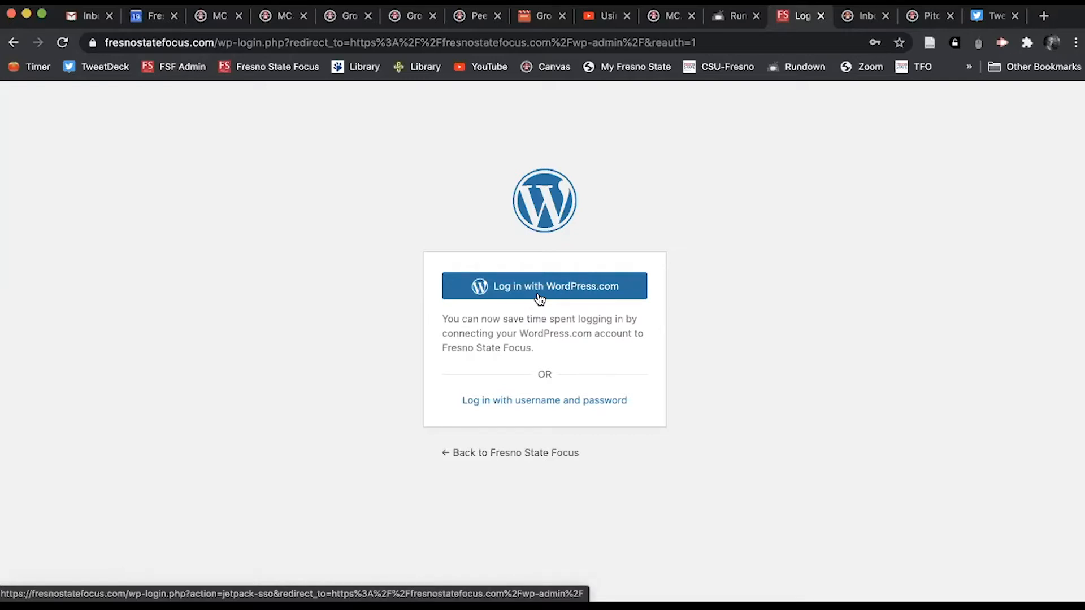
pyautogui.click(542, 402)
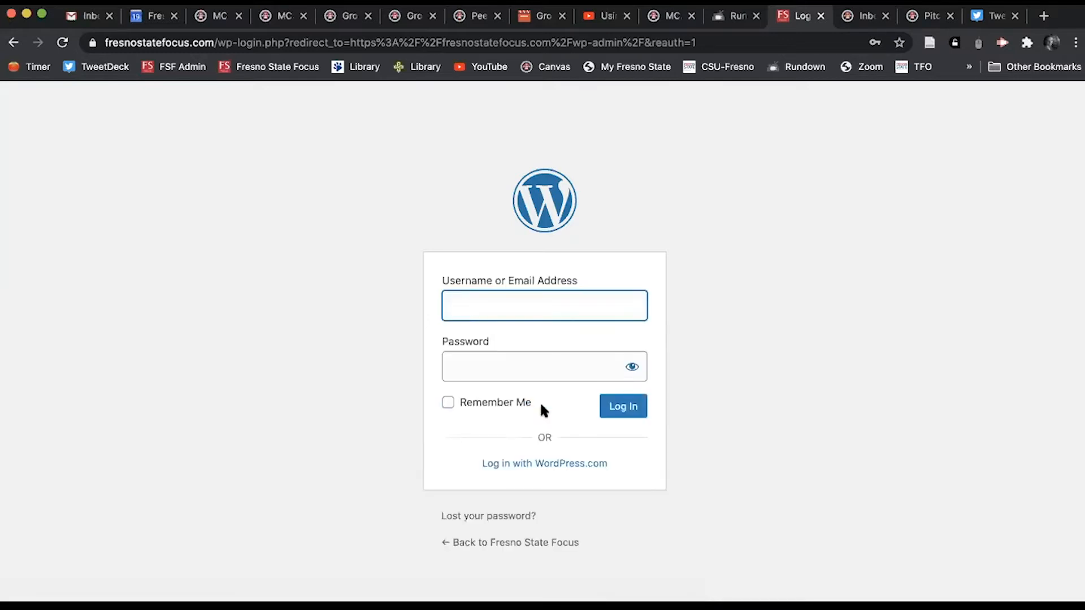
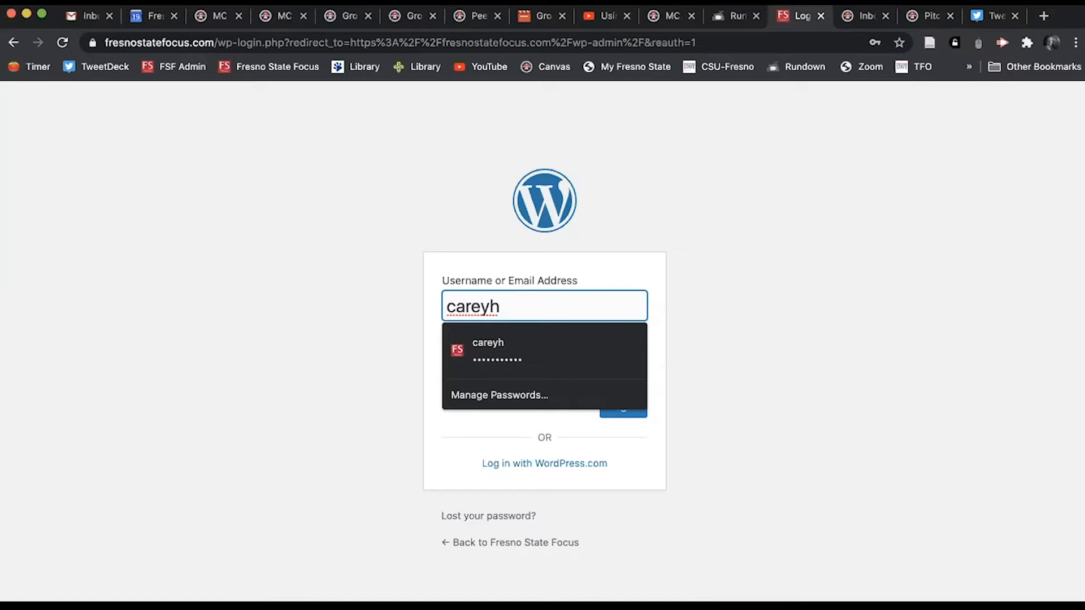
pyautogui.click(523, 357)
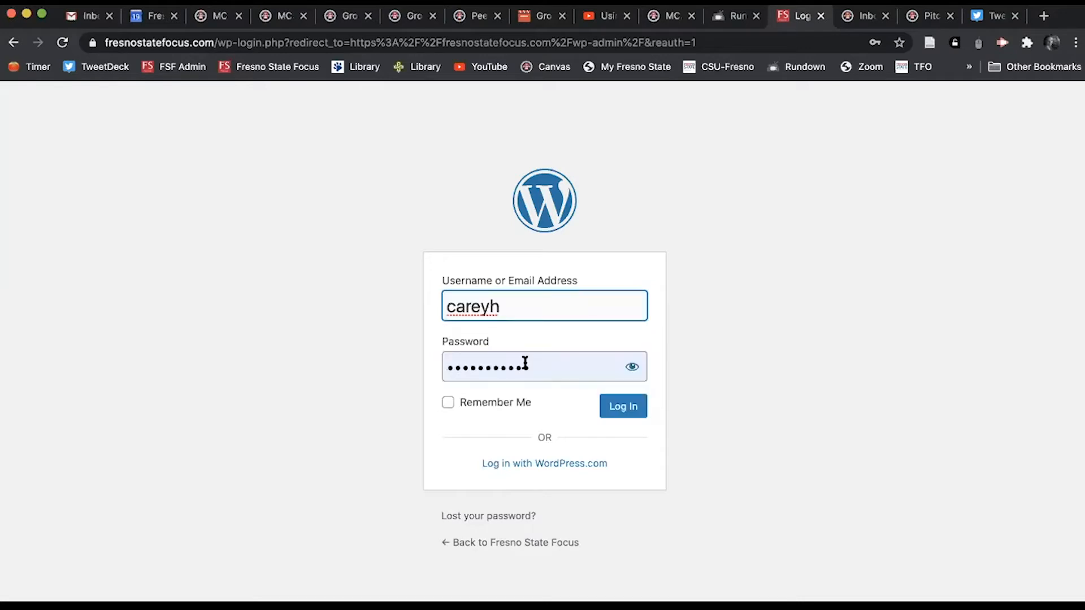
pyautogui.click(453, 402)
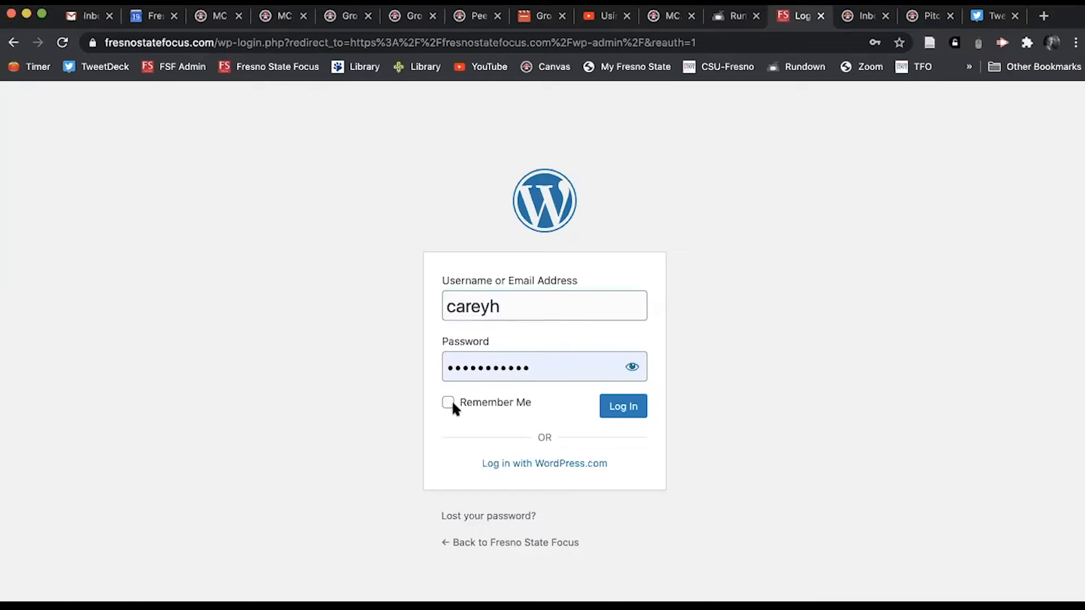
pyautogui.click(451, 403)
pyautogui.click(623, 406)
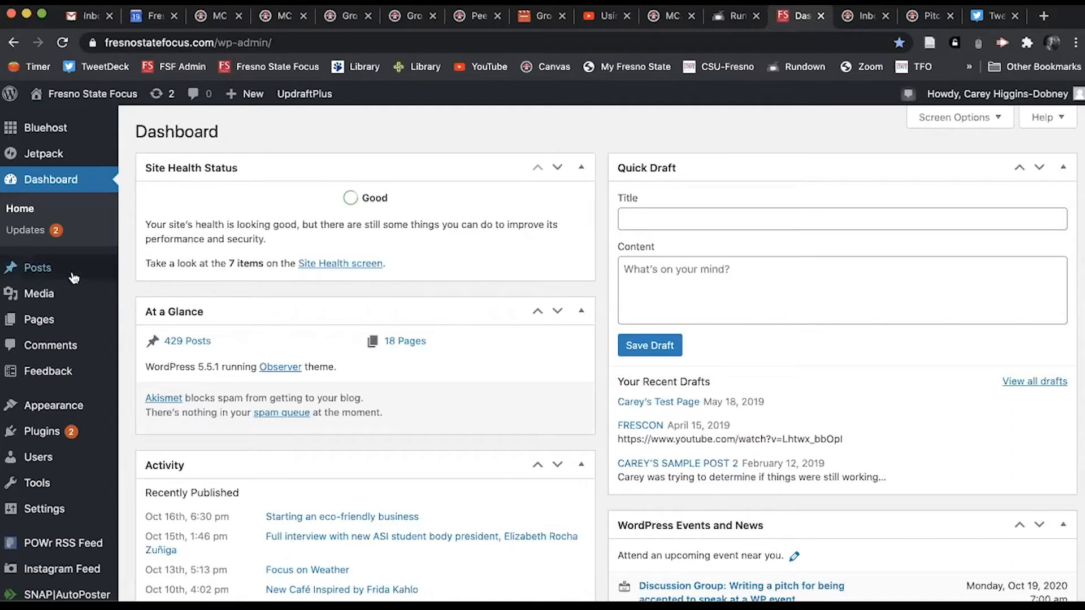
# Step: Browse the list of all posts, then start a new blank post with Add New
pyautogui.moveTo(40, 275)
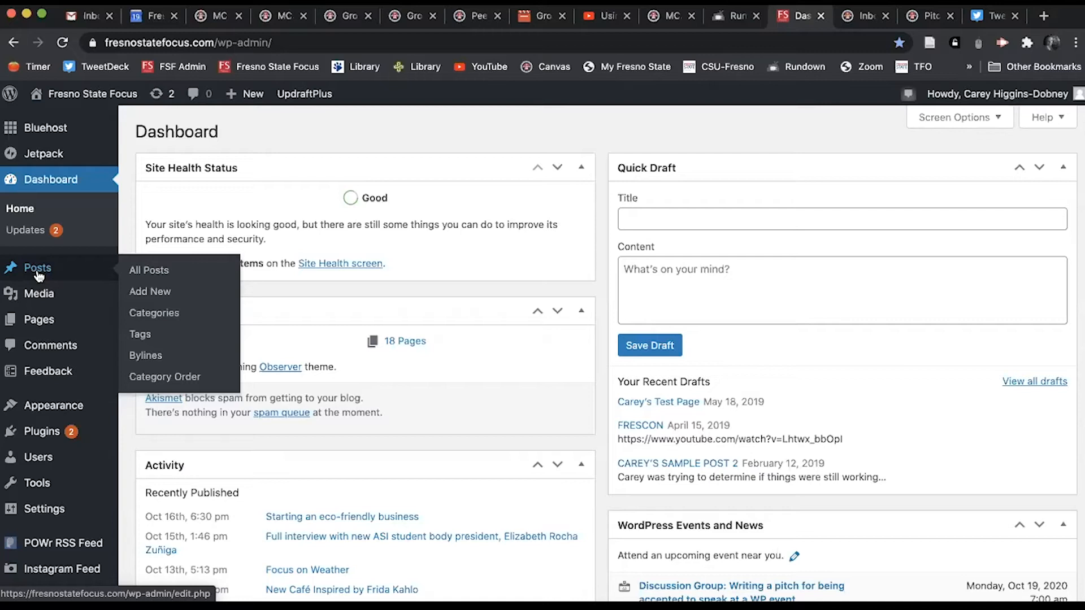
pyautogui.click(38, 276)
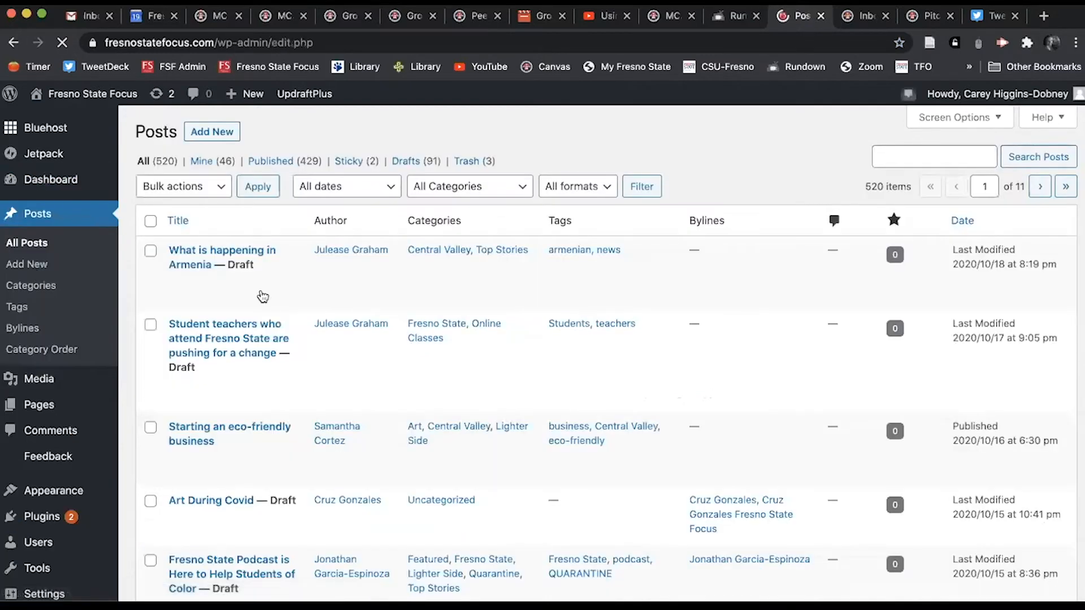
pyautogui.scroll(-5, 380, 390)
pyautogui.scroll(-15, 379, 389)
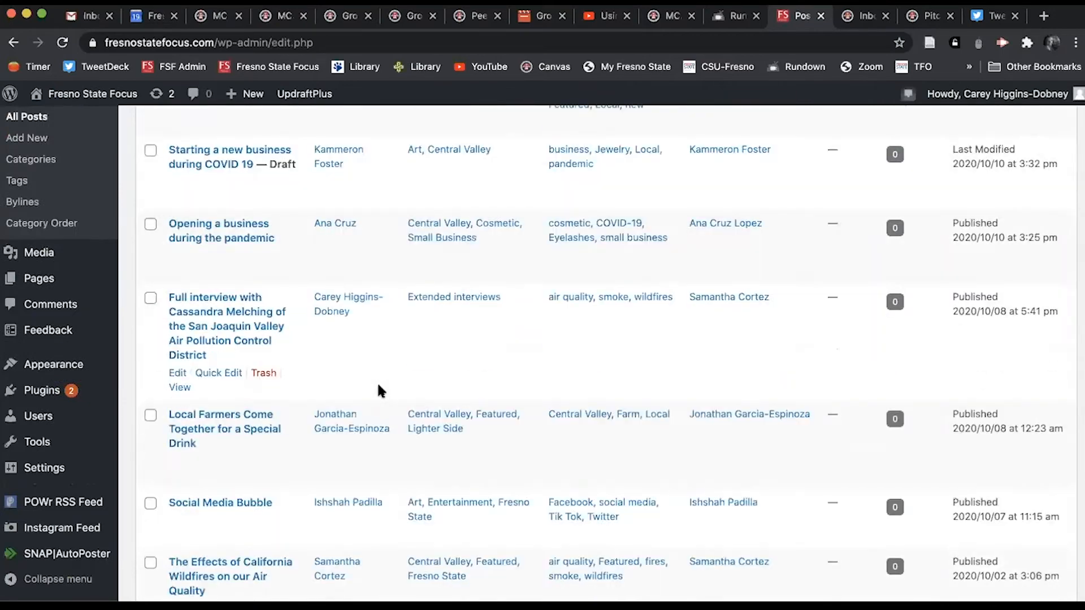
pyautogui.scroll(20, 380, 390)
pyautogui.scroll(-10, 378, 385)
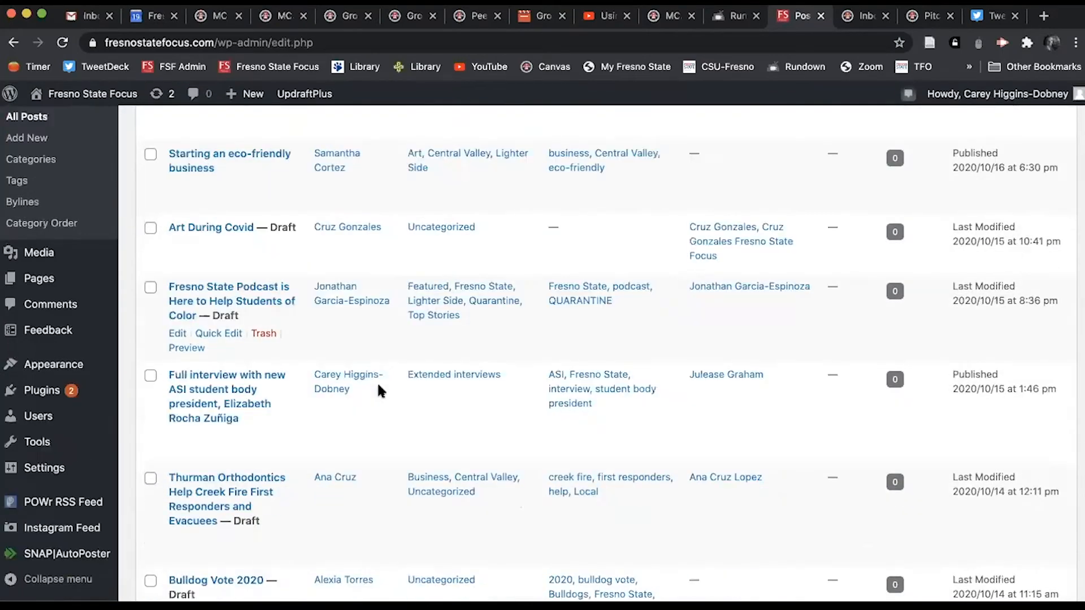
pyautogui.scroll(12, 378, 385)
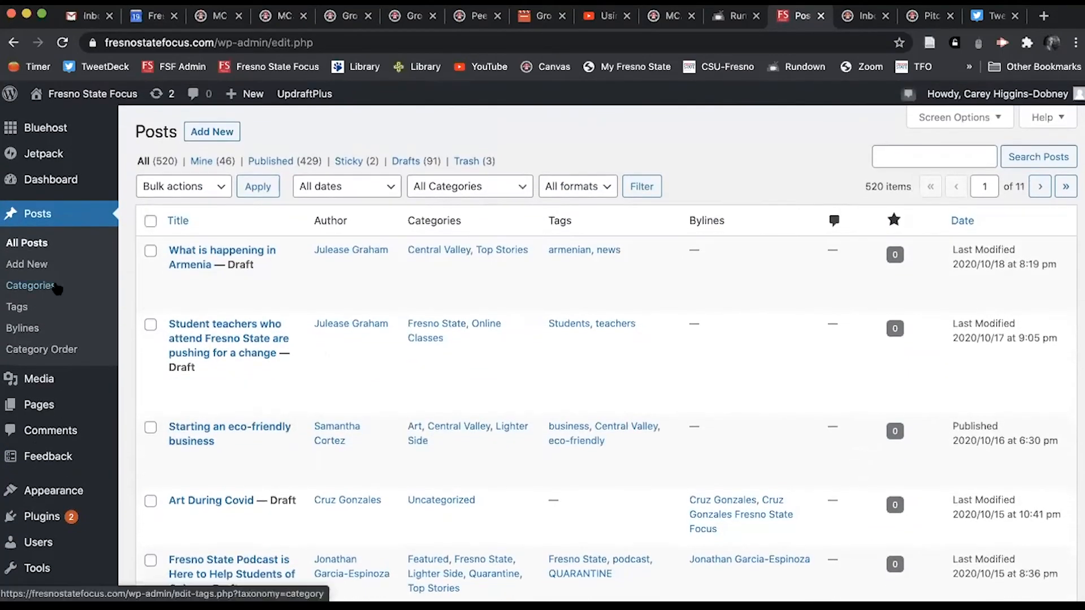
pyautogui.click(36, 267)
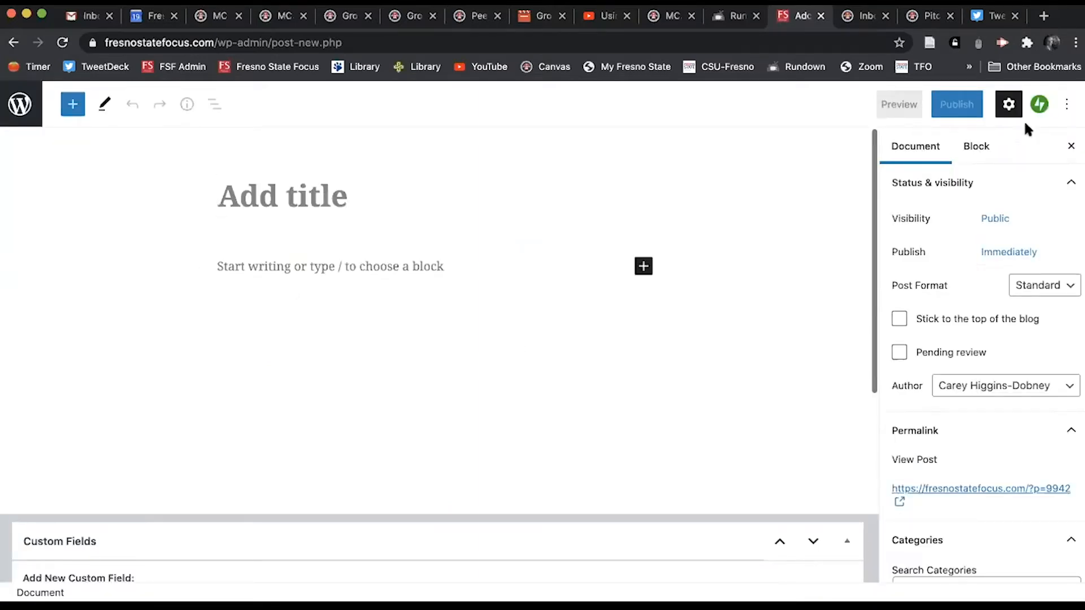
# Step: Toggle the settings sidebar off and back on, then title the post 'Add a title'
pyautogui.click(1009, 107)
pyautogui.click(1008, 107)
pyautogui.click(1010, 107)
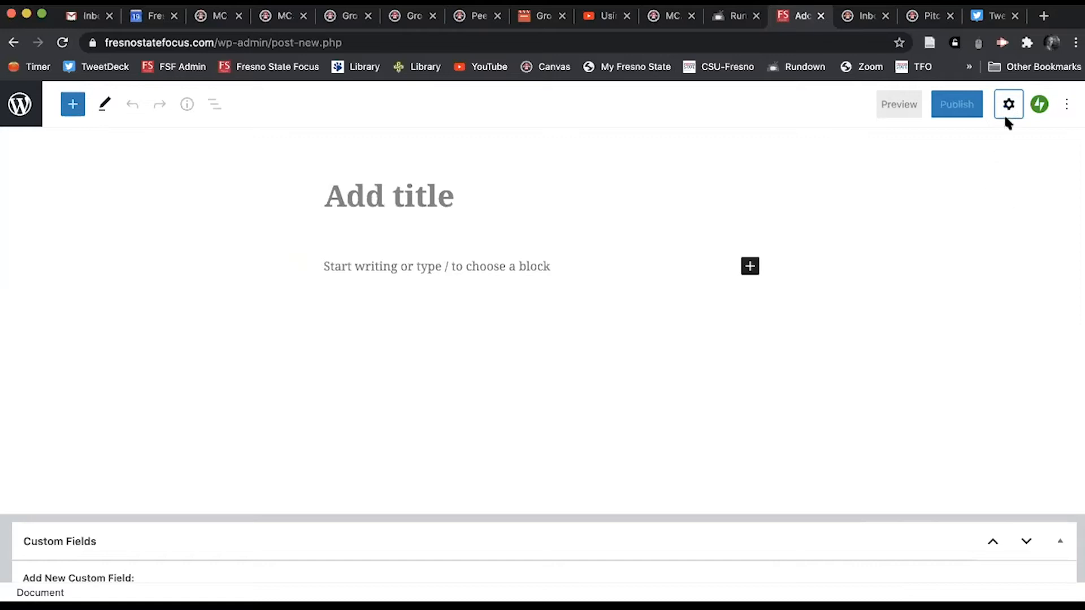
pyautogui.click(1008, 106)
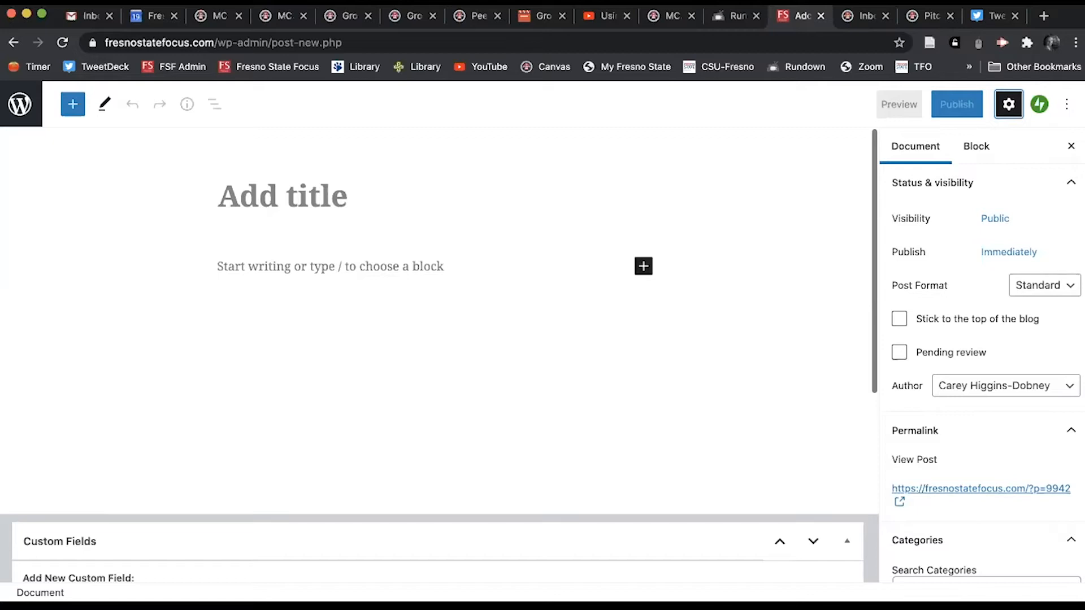
pyautogui.click(293, 195)
pyautogui.write('Add a title')
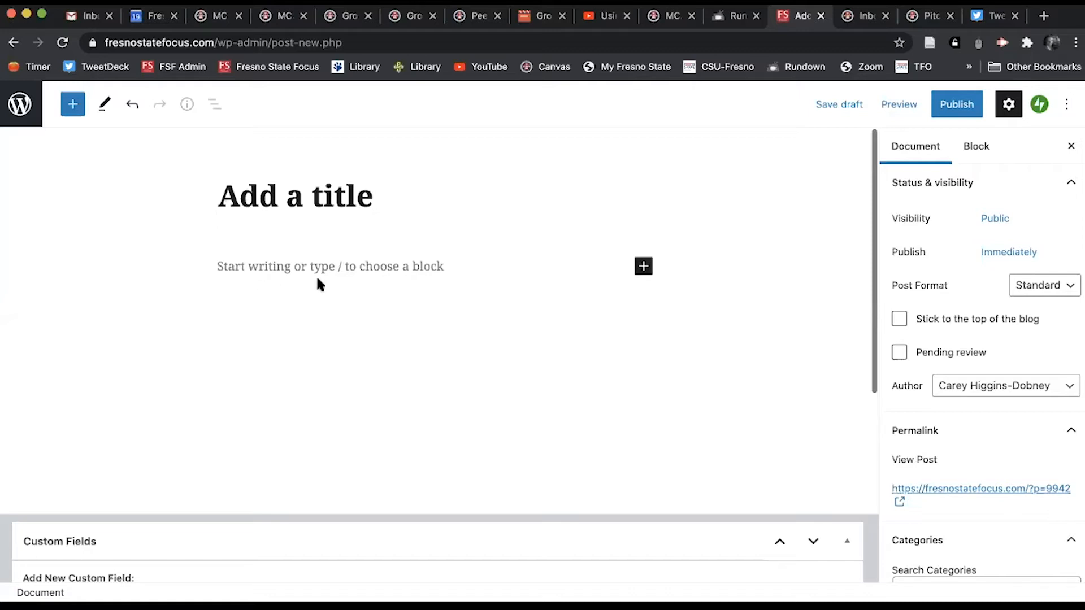
# Step: Type the opening paragraph 'Start typing your story here.' under the title
pyautogui.click(374, 266)
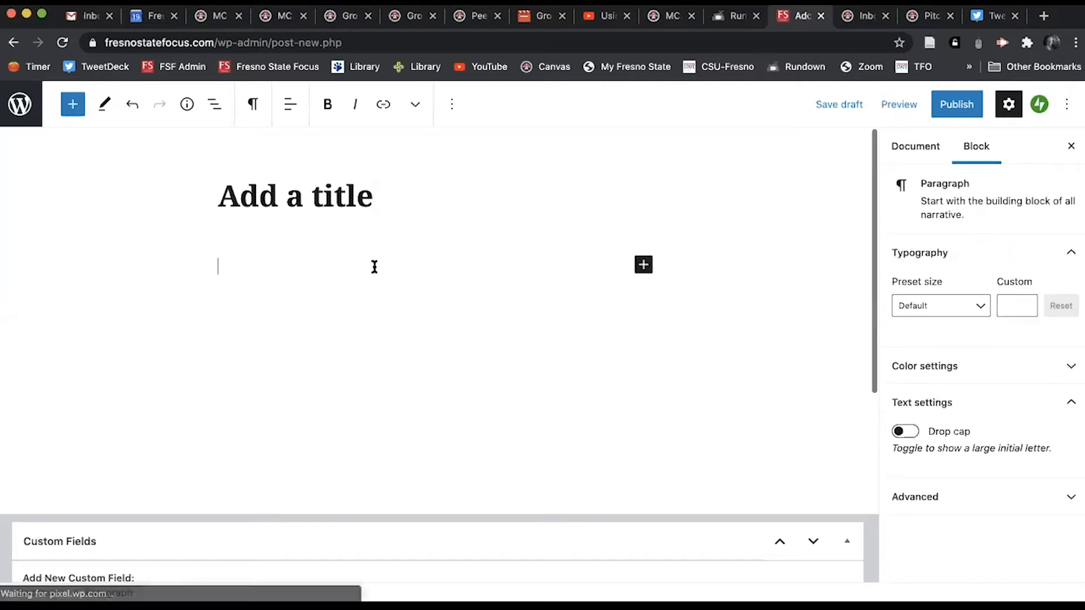
pyautogui.write('Start t')
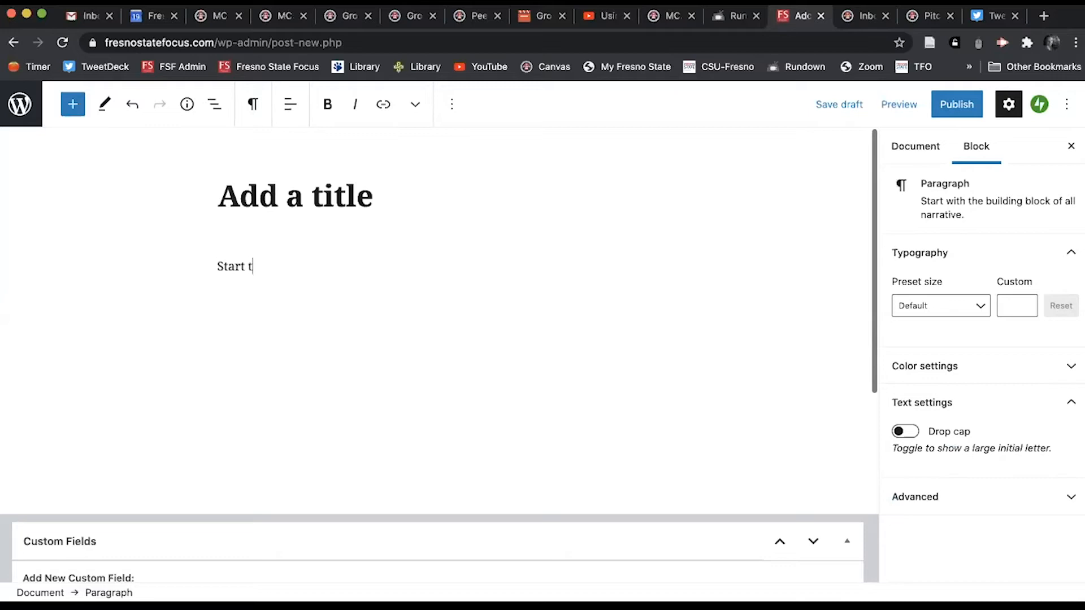
pyautogui.write('yping your story here.')
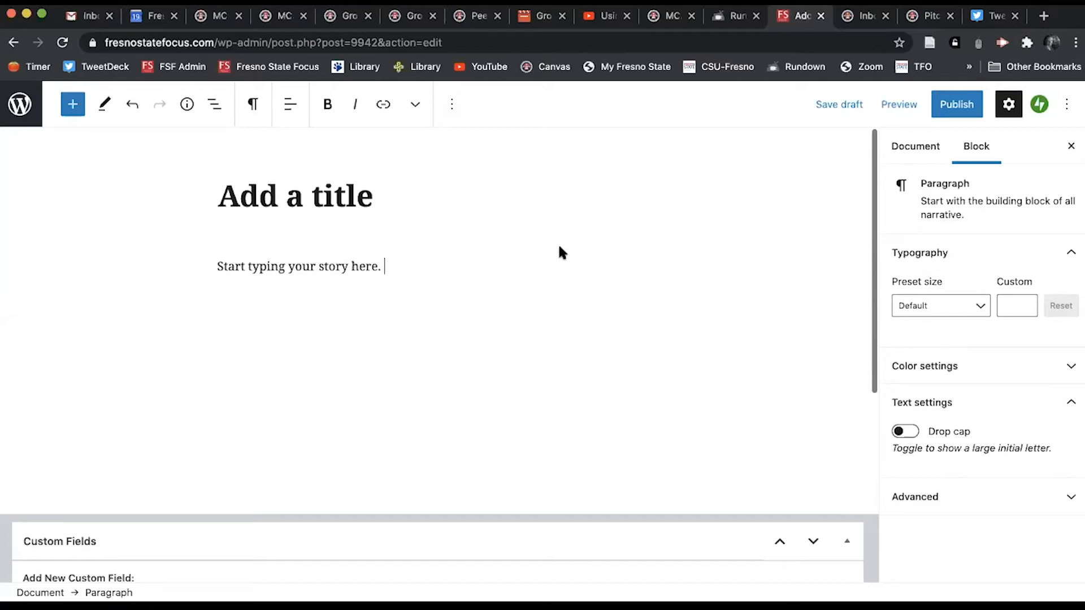
# Step: Add a second paragraph with a placeholder quote ending 'said so-and-so.', then a new empty block
pyautogui.press('Return')
pyautogui.write('a')
pyautogui.press('BackSpace')
pyautogui.write('As you are typing here')
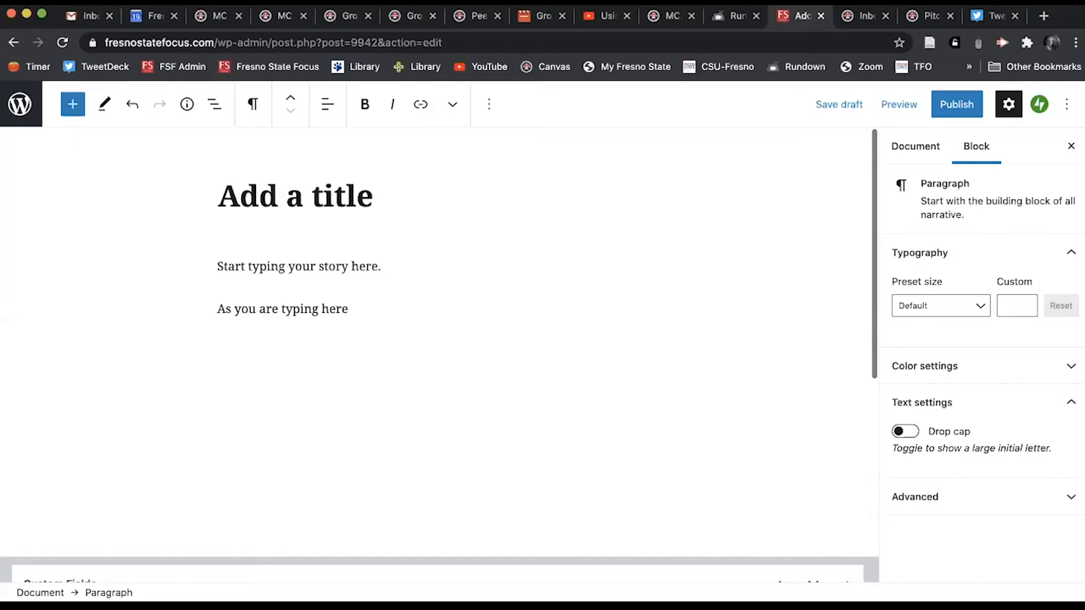
pyautogui.write(', you will en')
pyautogui.press('BackSpace')
pyautogui.press('BackSpace')
pyautogui.write('to enter a quote.')
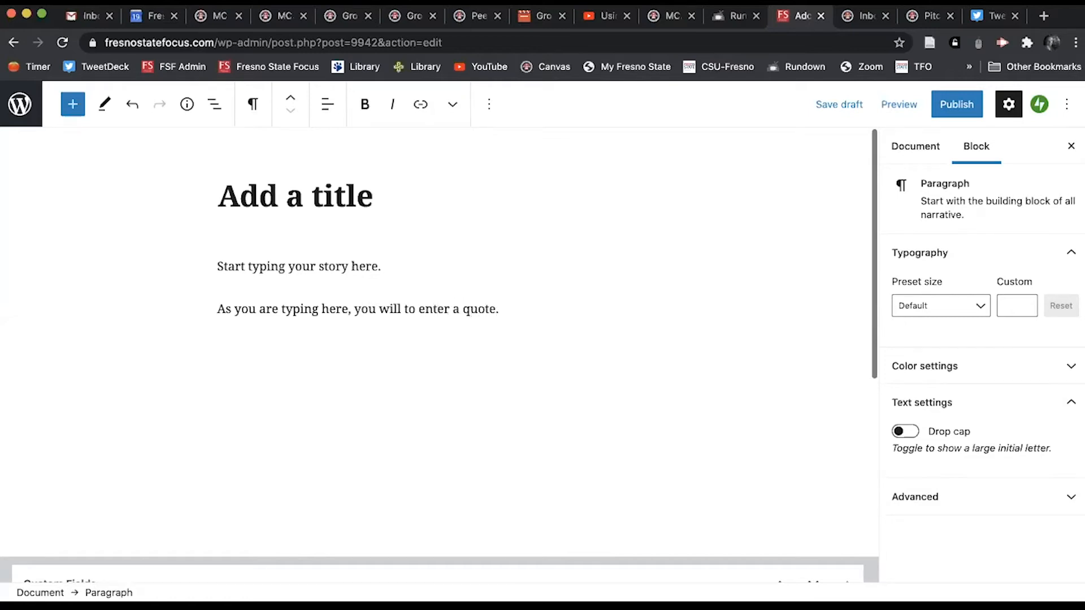
pyautogui.write(' "aklsdjflka sjdflk;lksdfjklsdjflasjf')
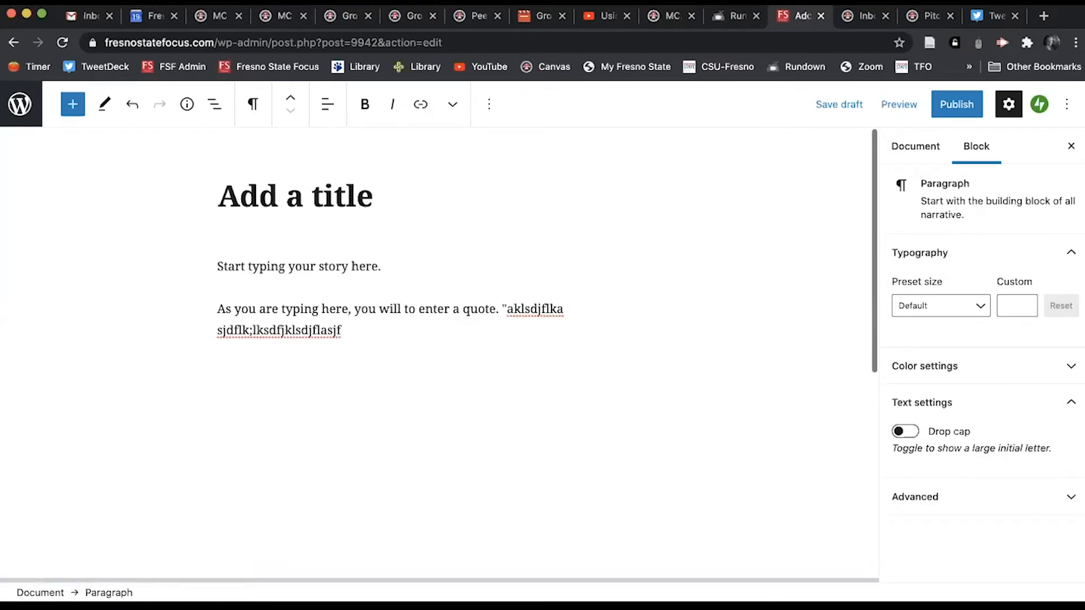
pyautogui.write('," said so-and-so.')
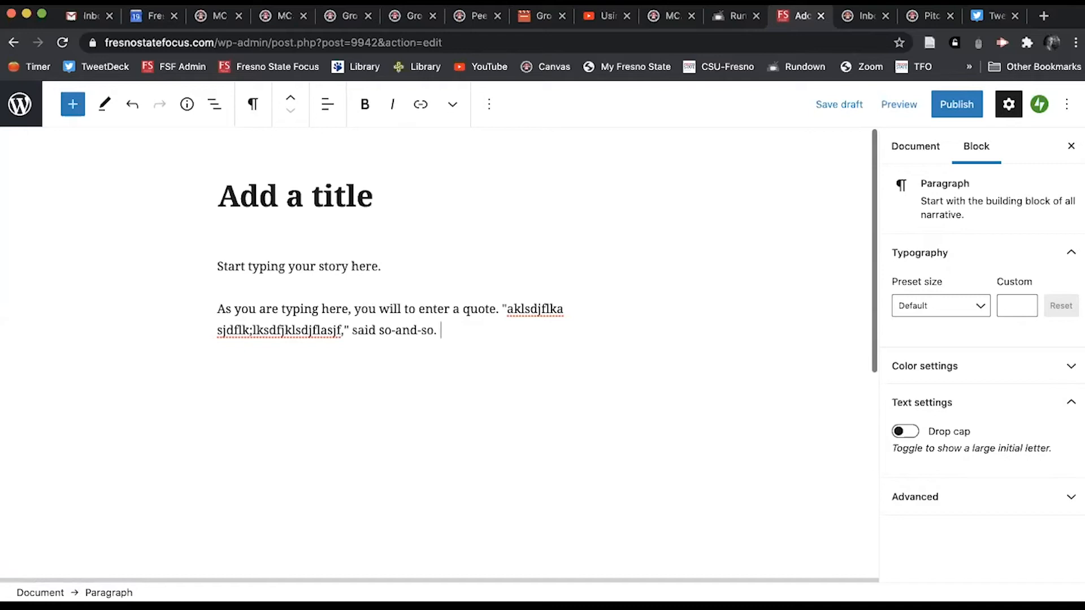
pyautogui.press('Return')
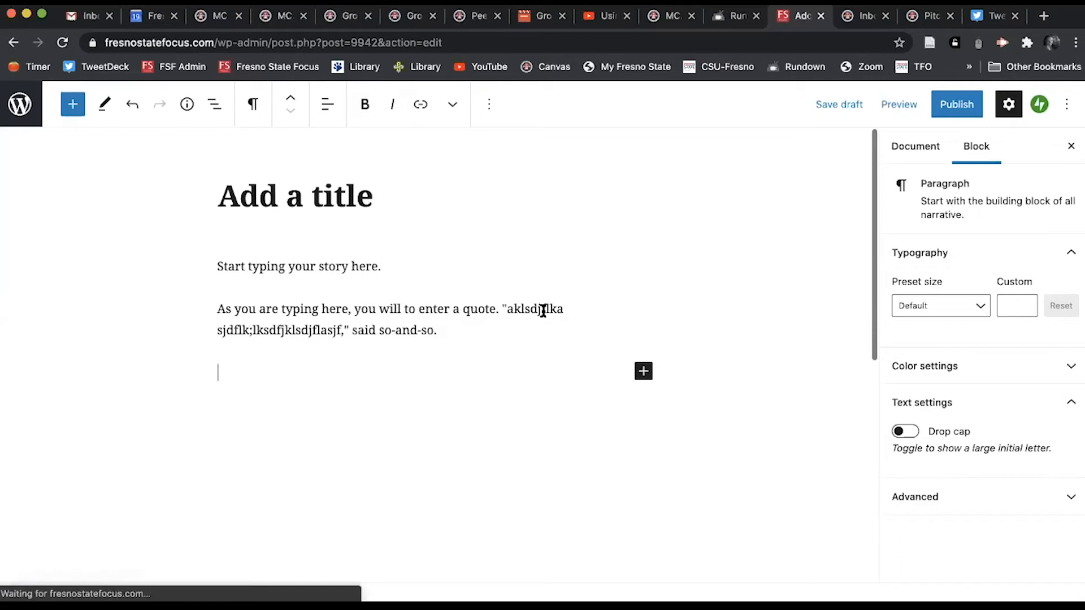
# Step: Browse the Quote and Pullquote tiles in the full block library without adding a block
pyautogui.click(646, 373)
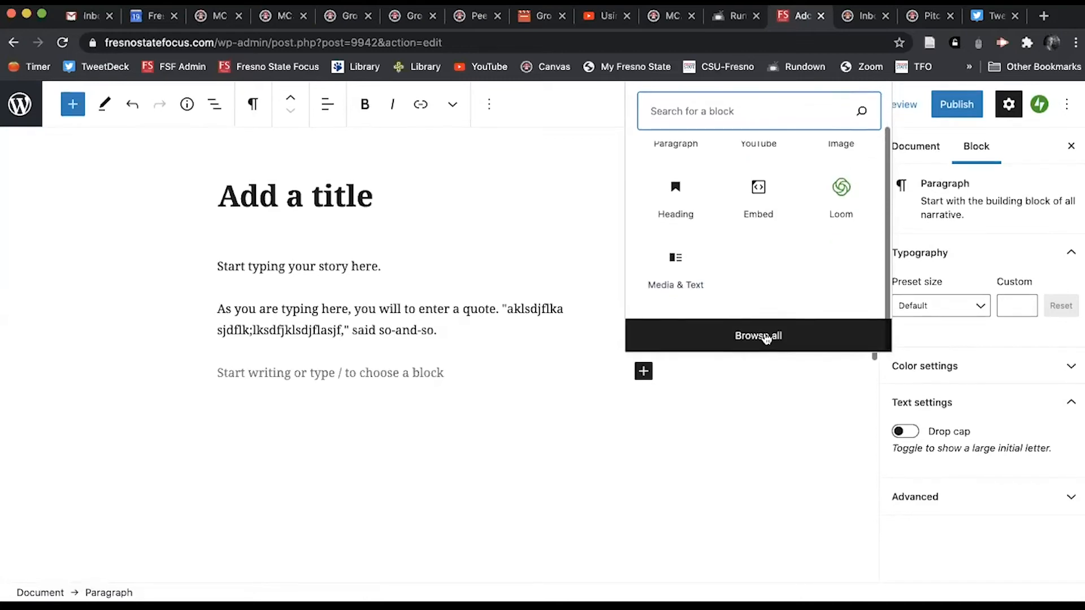
pyautogui.click(766, 336)
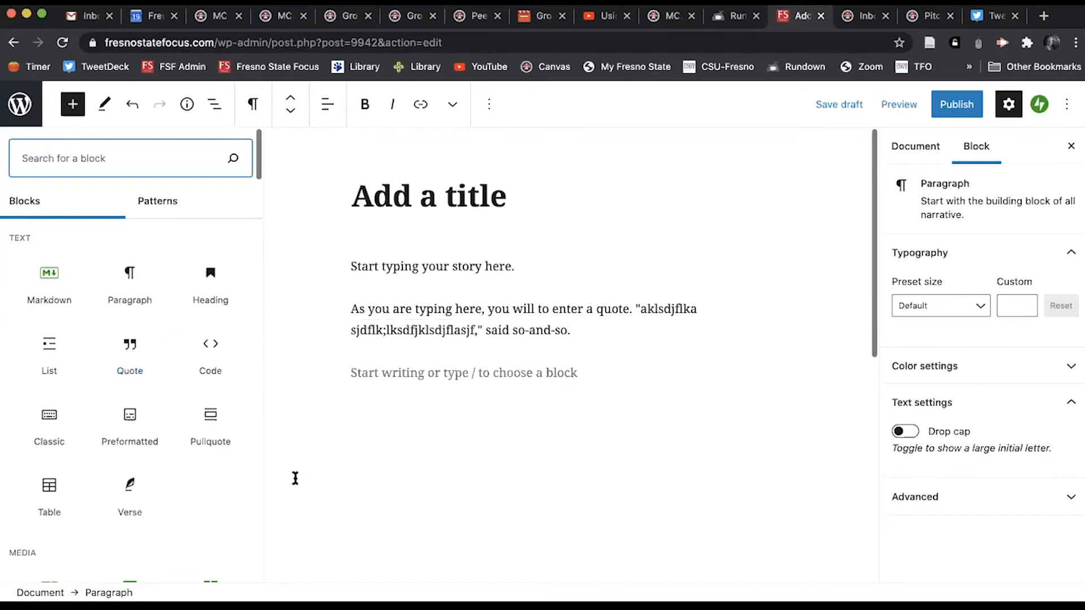
pyautogui.moveTo(209, 419)
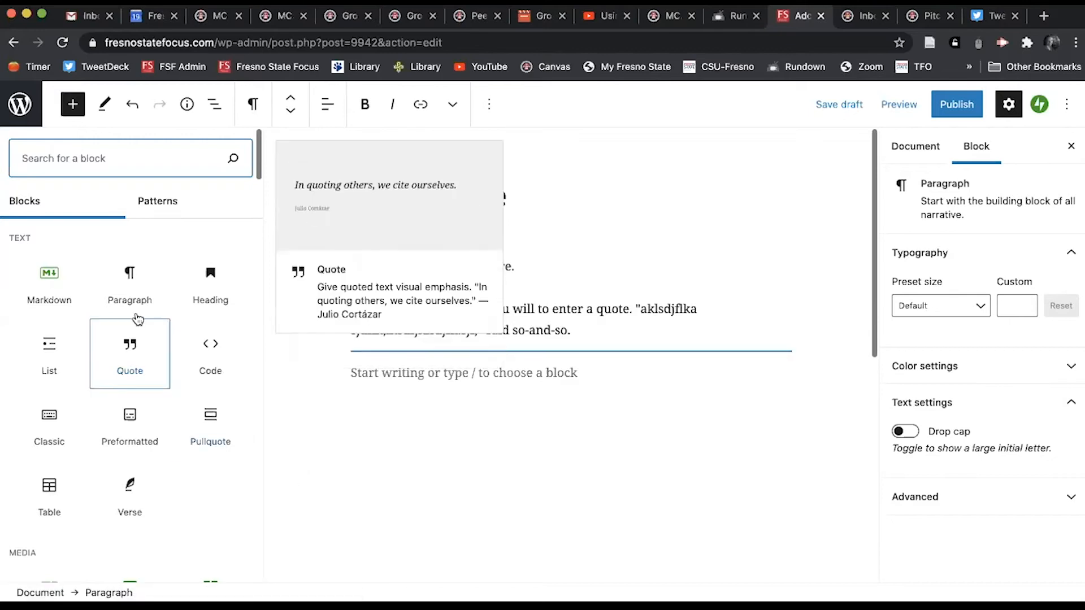
# Step: Add the paragraph 'You will continue your story.' below the quote, followed by an empty block
pyautogui.click(512, 528)
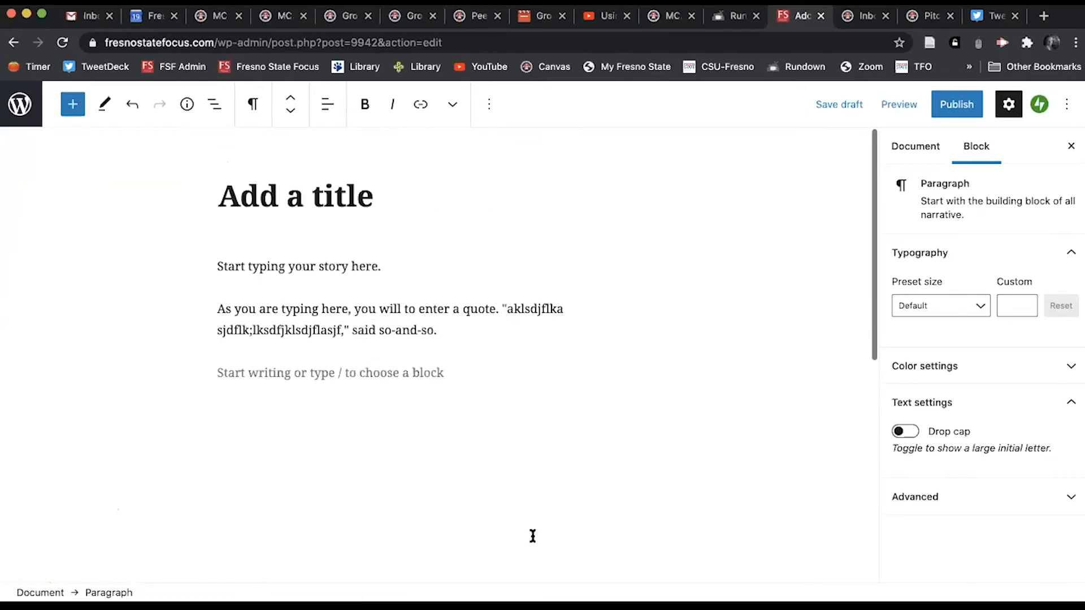
pyautogui.click(465, 330)
pyautogui.press('Return')
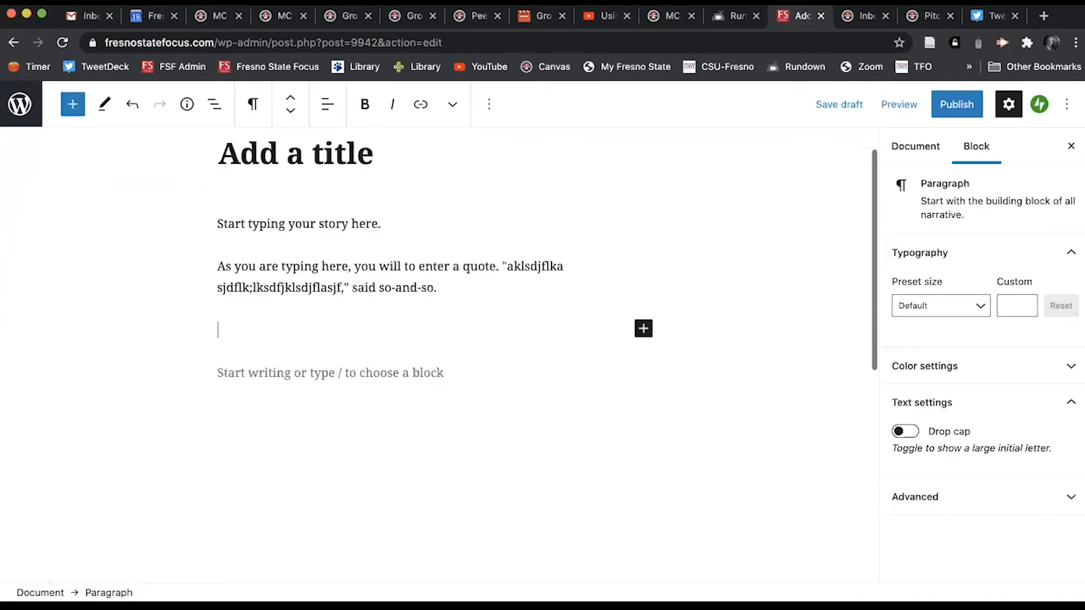
pyautogui.write('you')
pyautogui.press('BackSpace')
pyautogui.press('BackSpace')
pyautogui.press('BackSpace')
pyautogui.write('YOu w')
pyautogui.press('BackSpace')
pyautogui.press('BackSpace')
pyautogui.press('BackSpace')
pyautogui.press('BackSpace')
pyautogui.write('ou will continute y')
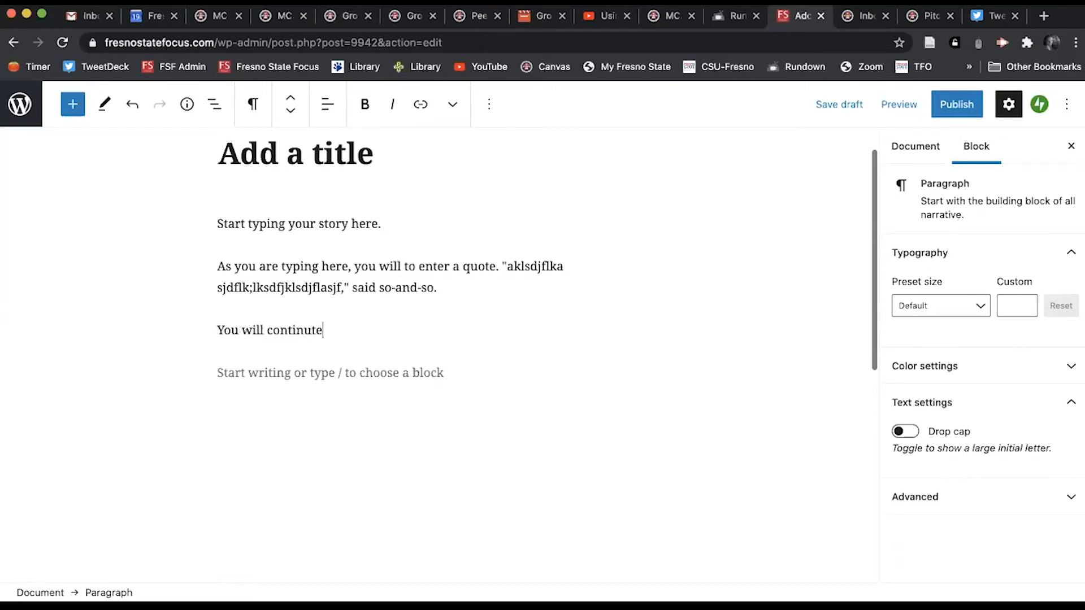
pyautogui.press('BackSpace')
pyautogui.press('BackSpace')
pyautogui.press('BackSpace')
pyautogui.press('BackSpace')
pyautogui.write('e your story.')
pyautogui.press('Return')
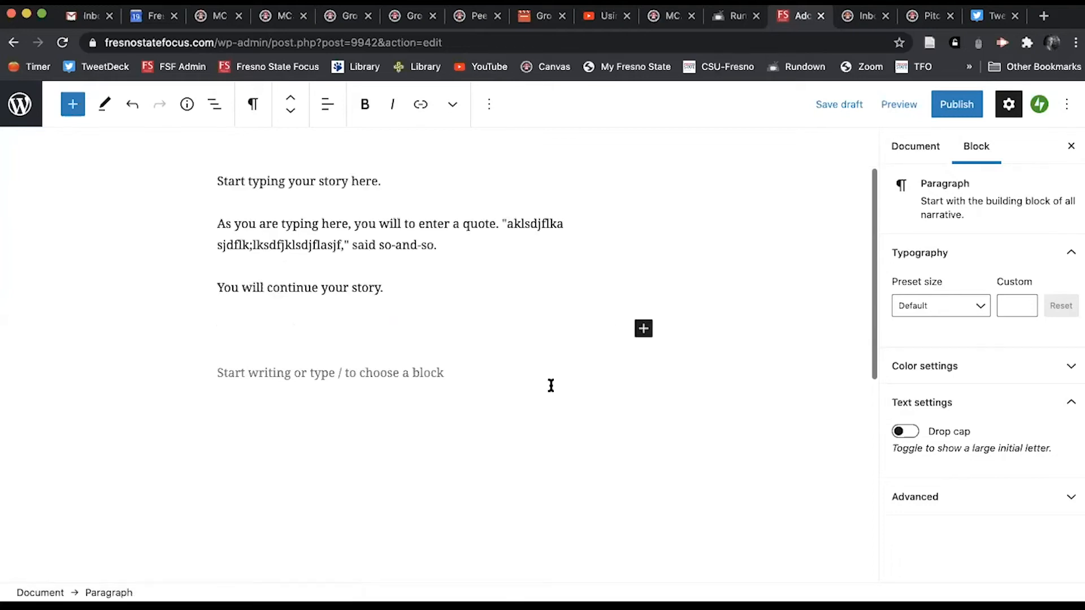
# Step: Insert an empty Image block below the last paragraph, sourcing it from the Media Library
pyautogui.click(644, 328)
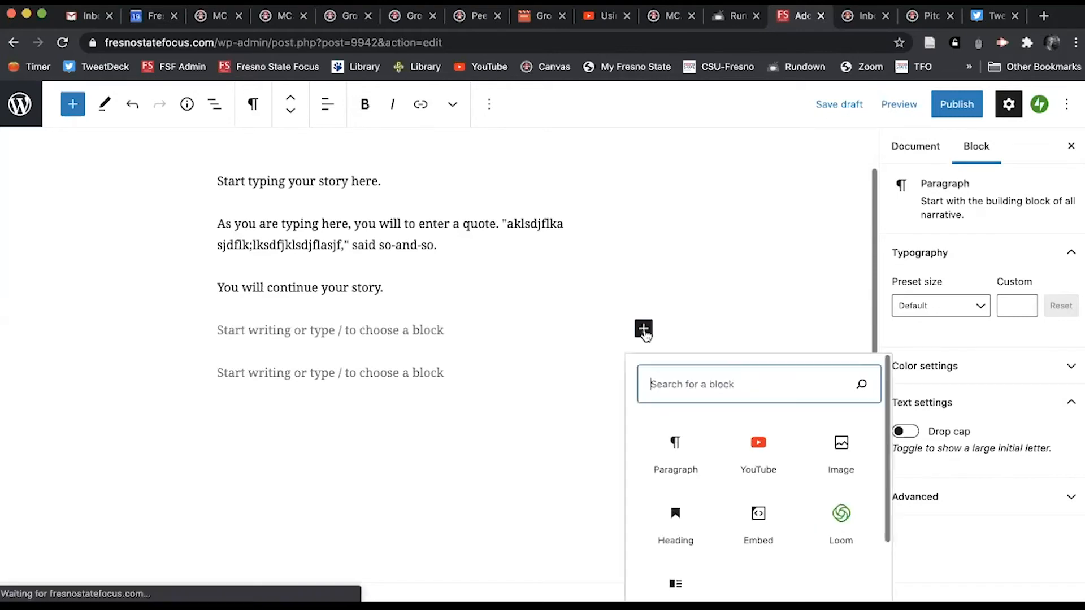
pyautogui.scroll(-2, 759, 511)
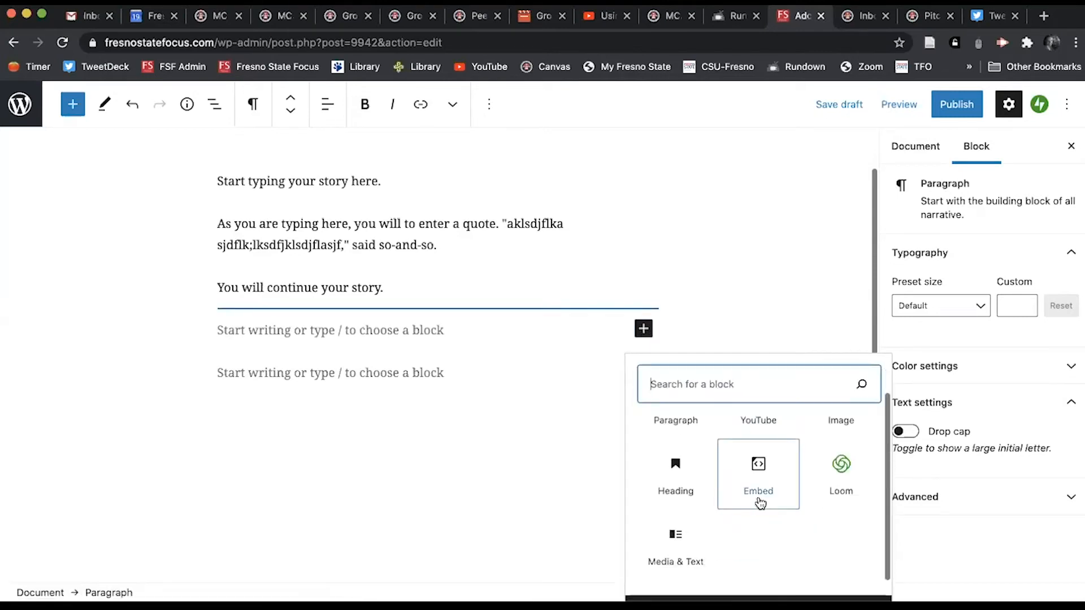
pyautogui.scroll(1, 760, 503)
pyautogui.click(841, 437)
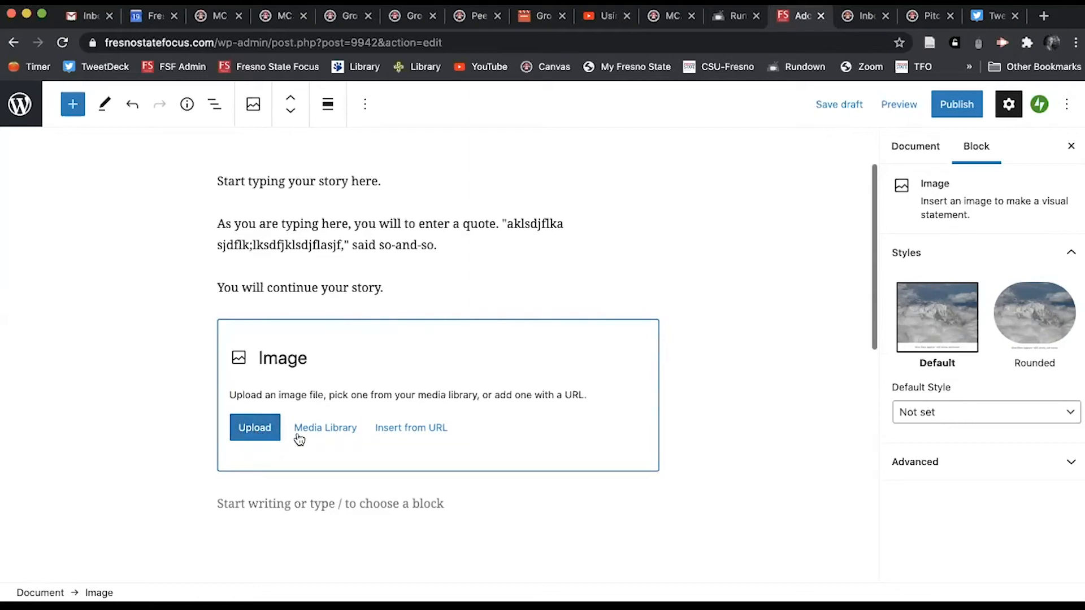
pyautogui.click(297, 431)
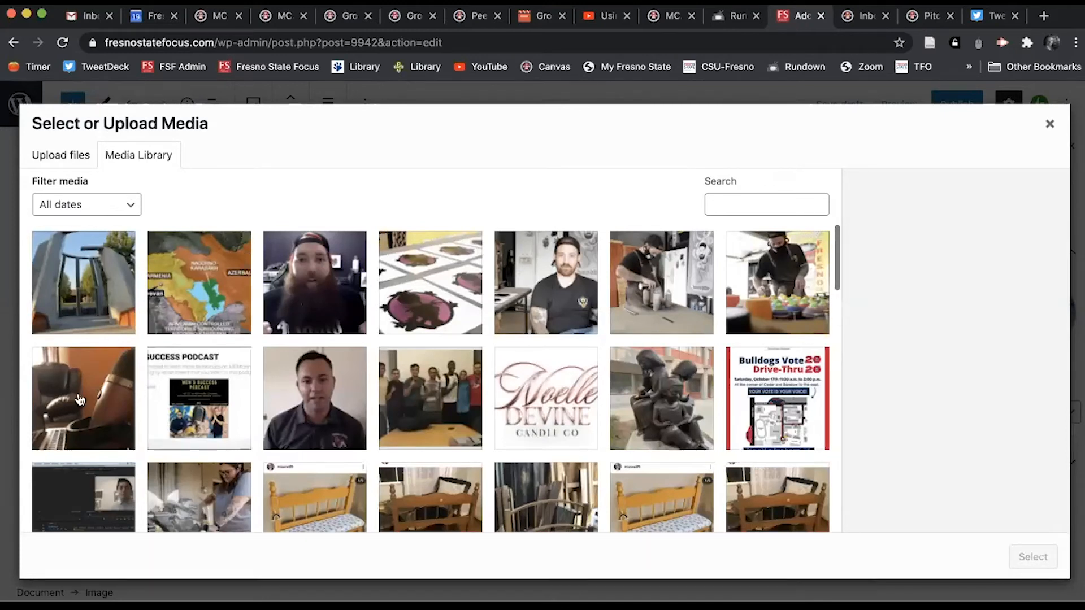
# Step: Insert FullSizeRender-1.jpeg into the Image block with alt text 'Armenia'
pyautogui.click(88, 305)
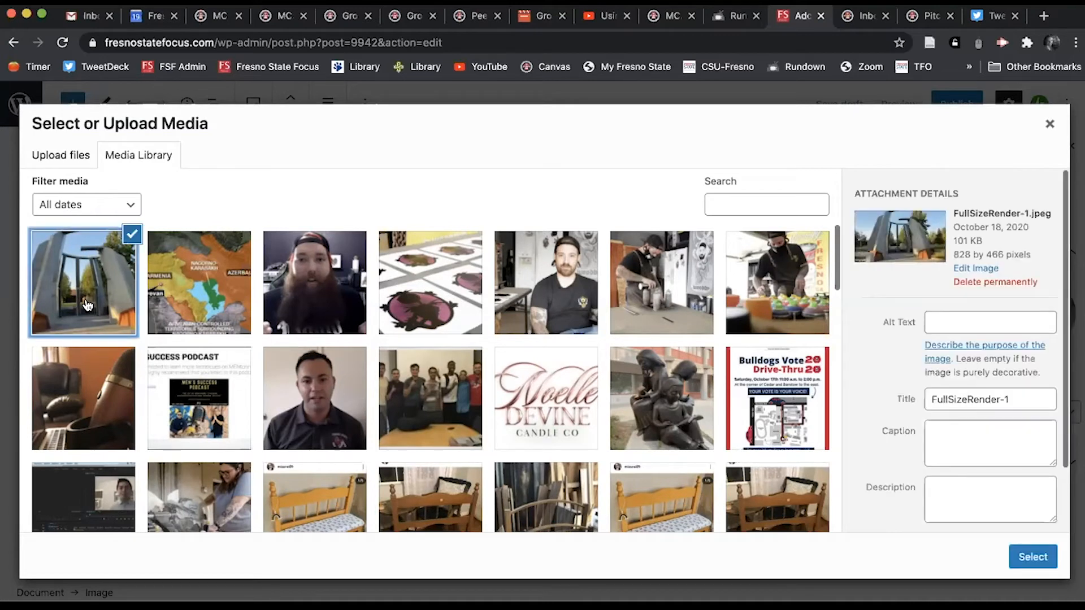
pyautogui.click(940, 320)
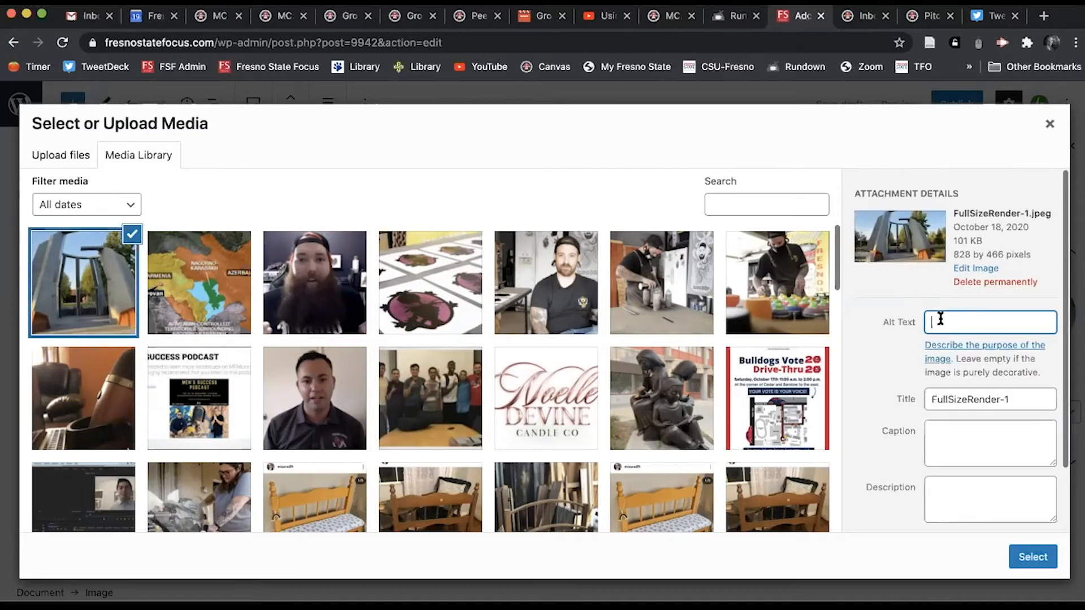
pyautogui.write('Armenia')
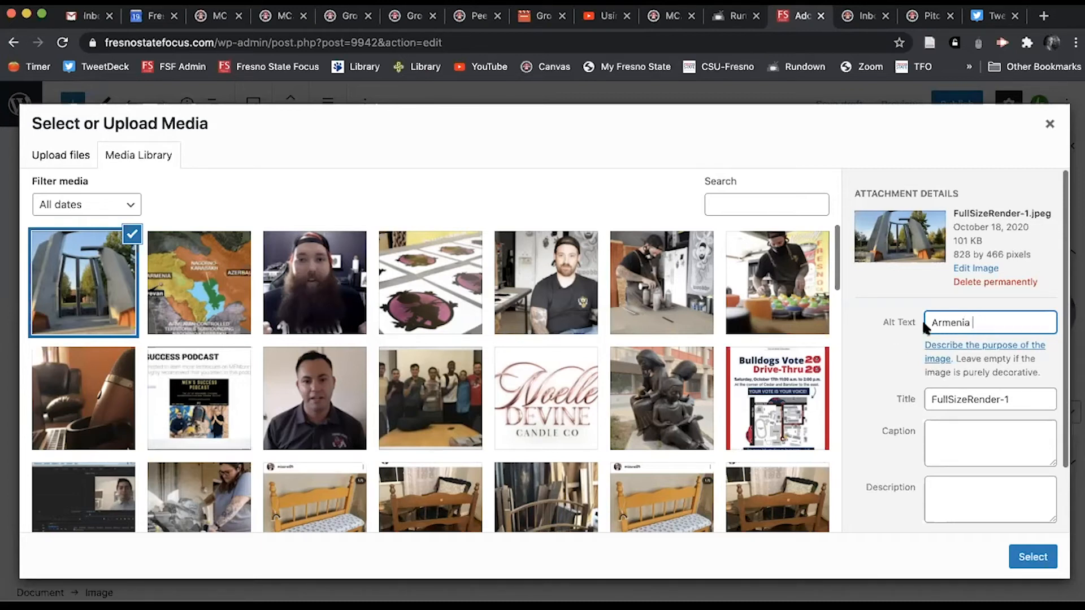
pyautogui.click(1044, 557)
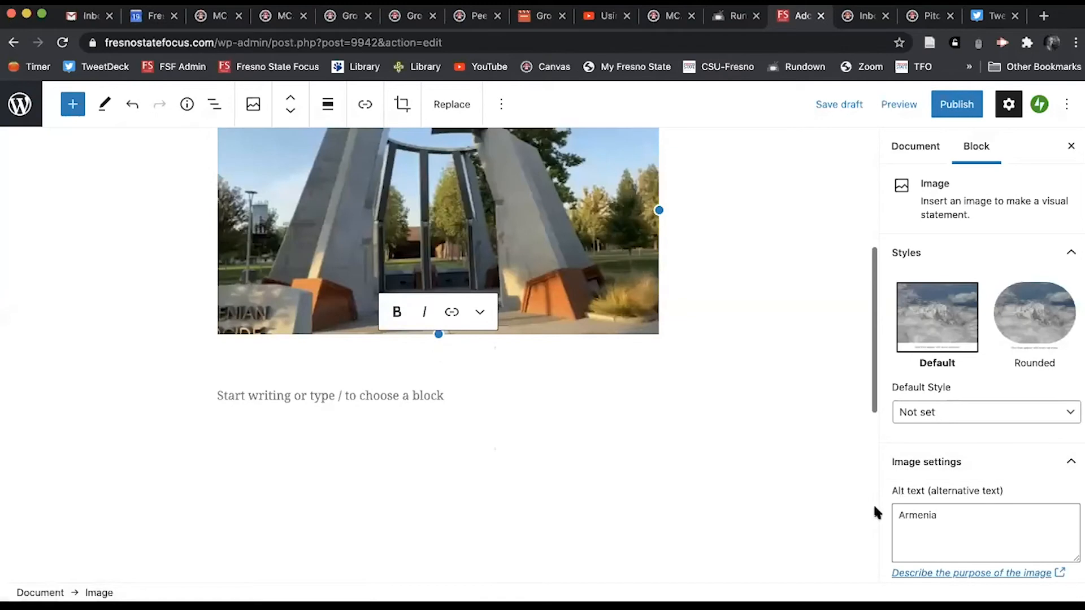
pyautogui.scroll(5, 810, 453)
pyautogui.hscroll(-5, 811, 454)
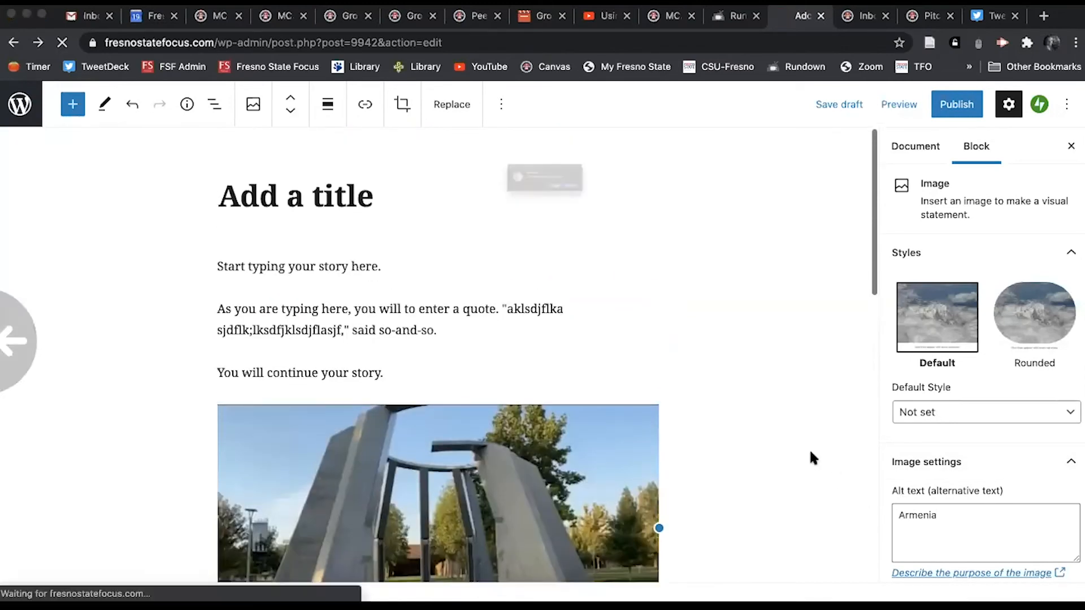
pyautogui.click(588, 214)
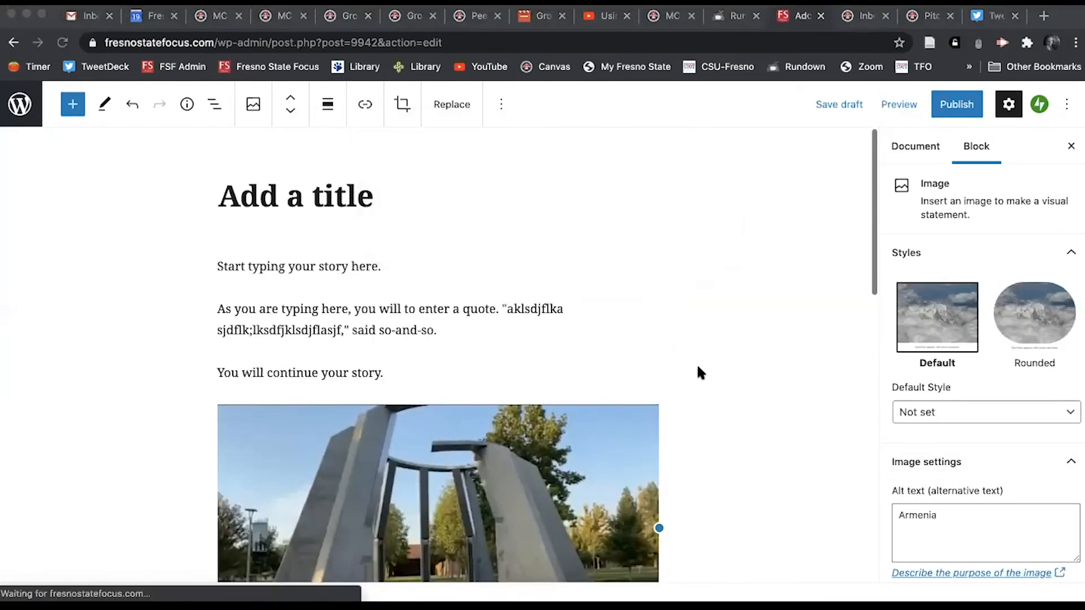
pyautogui.scroll(-1, 707, 399)
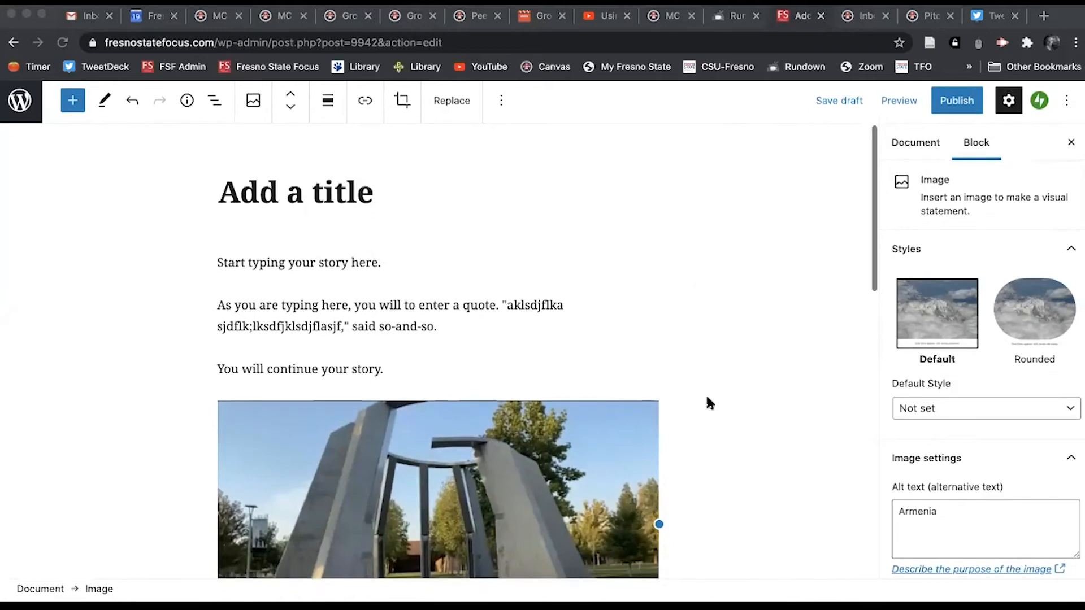
pyautogui.scroll(-5, 707, 399)
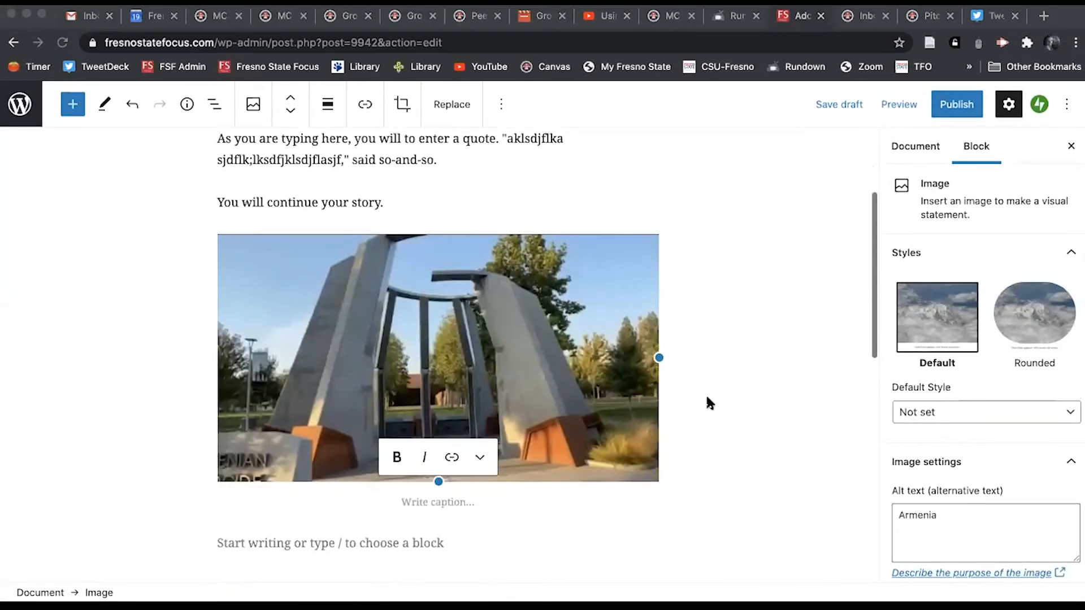
pyautogui.click(599, 525)
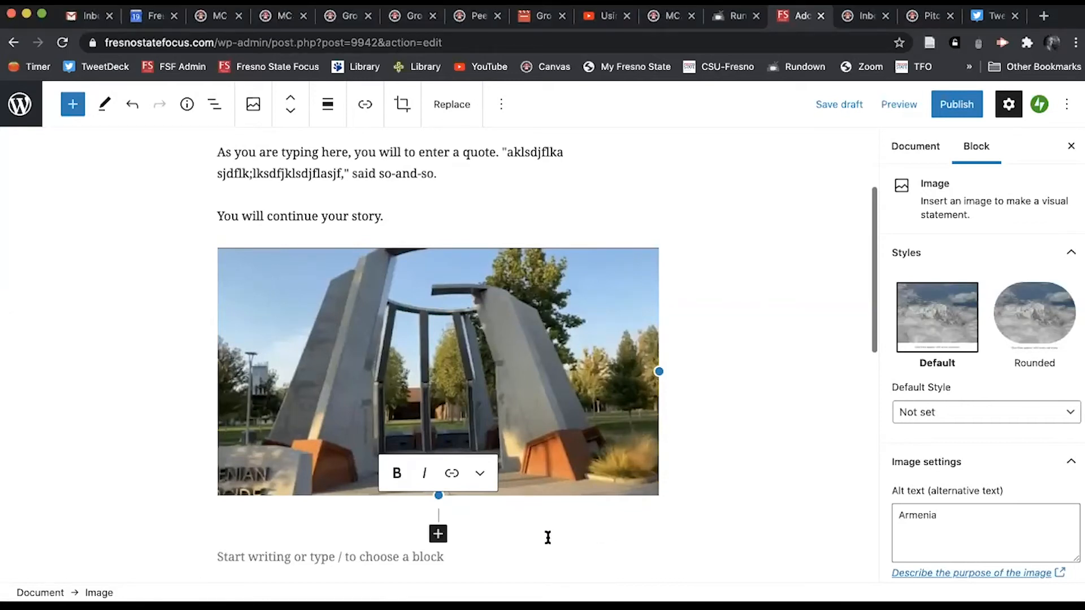
# Step: Type a filler-text paragraph under the photo and start a new empty block after it
pyautogui.click(357, 557)
pyautogui.write('a')
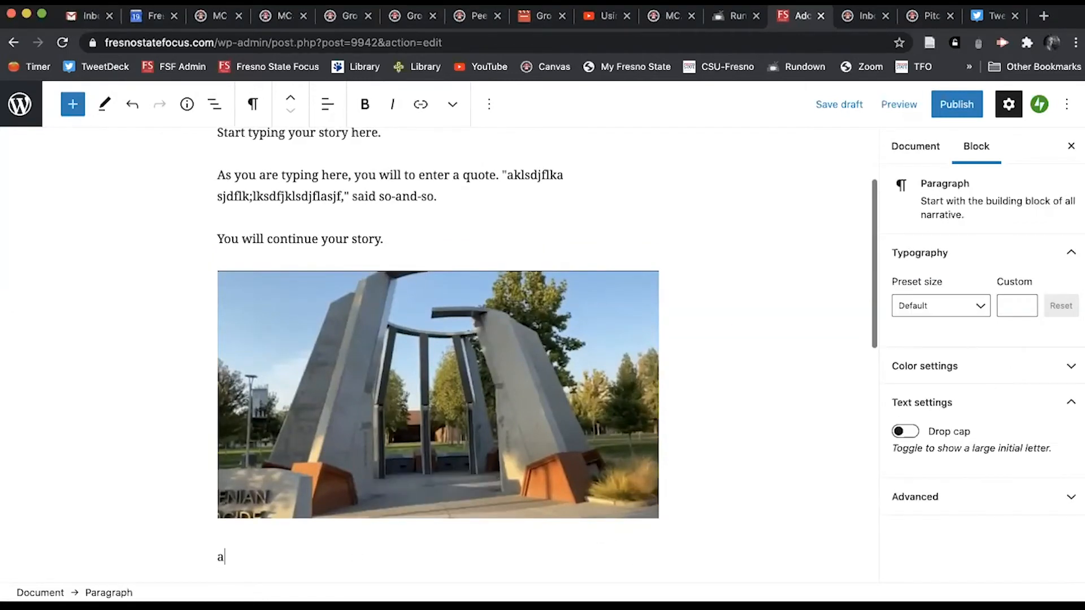
pyautogui.write('ksdjf;lkjsal;k dfjkl;jdlkjsd;lkfj sakldjlkjs djk')
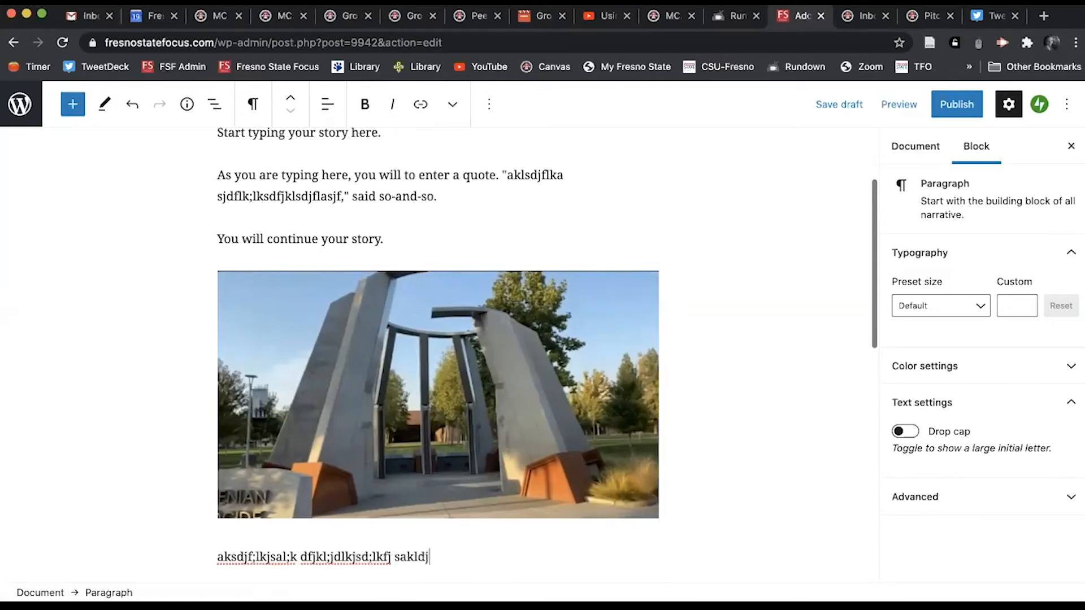
pyautogui.press('Return')
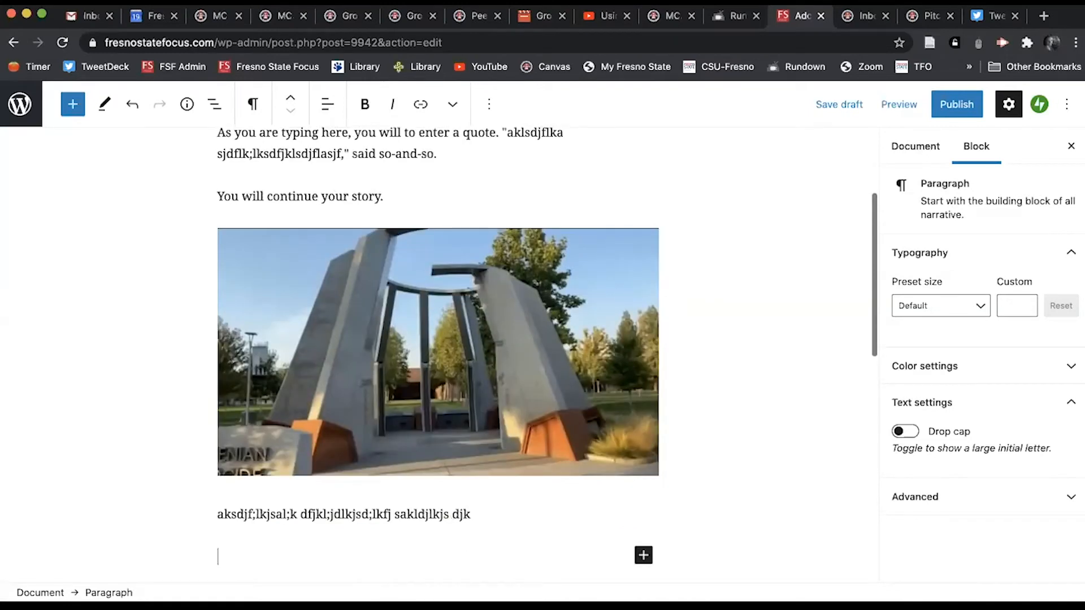
pyautogui.click(643, 554)
# Step: Insert a YouTube embed block below the placeholder paragraph, leaving its URL empty
pyautogui.click(758, 310)
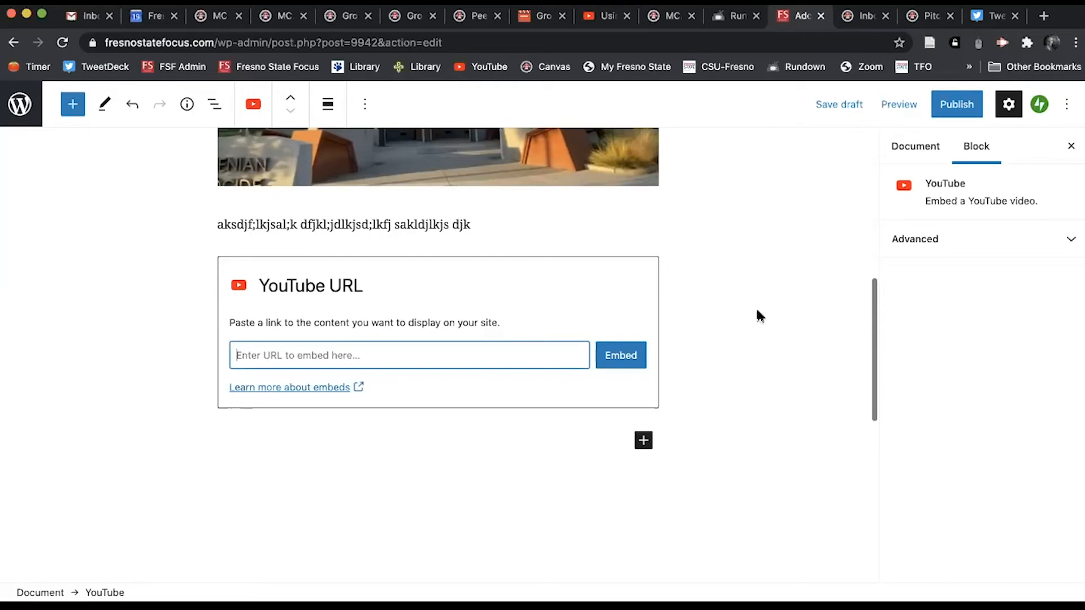
pyautogui.scroll(5, 757, 311)
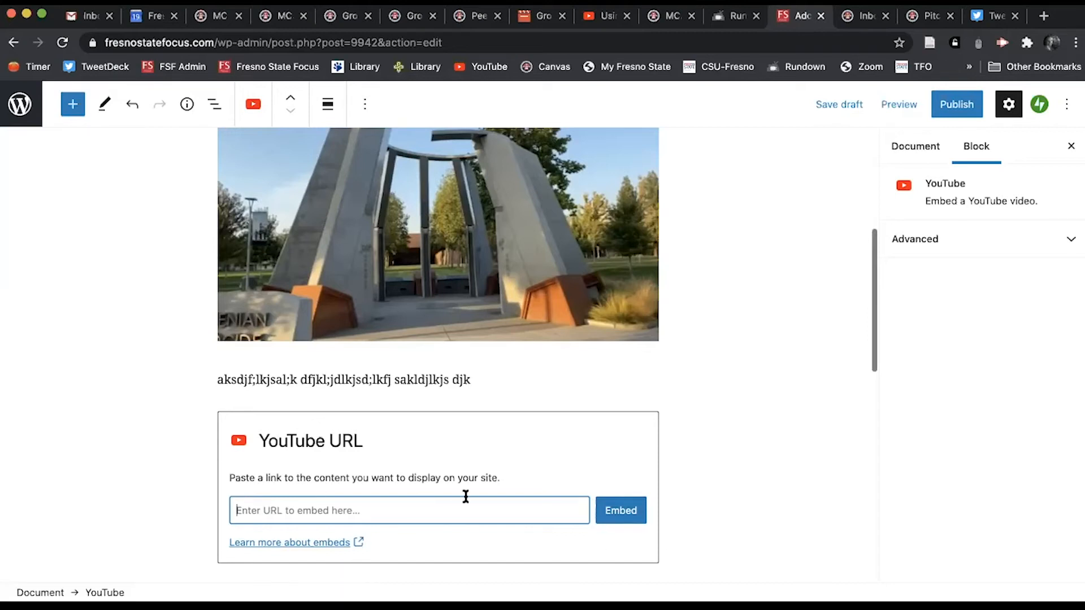
pyautogui.click(743, 456)
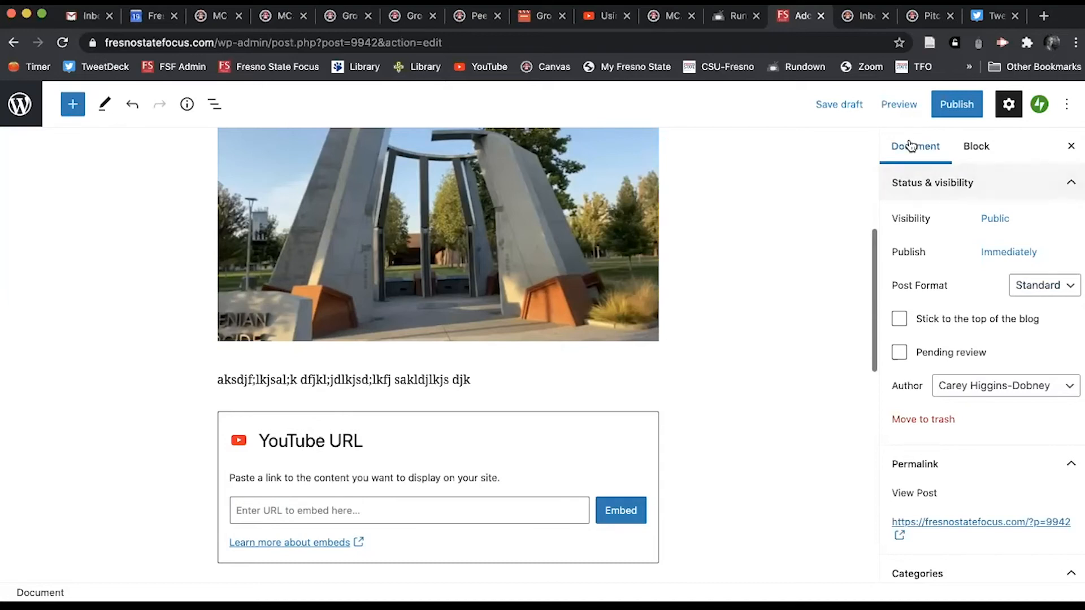
pyautogui.click(975, 152)
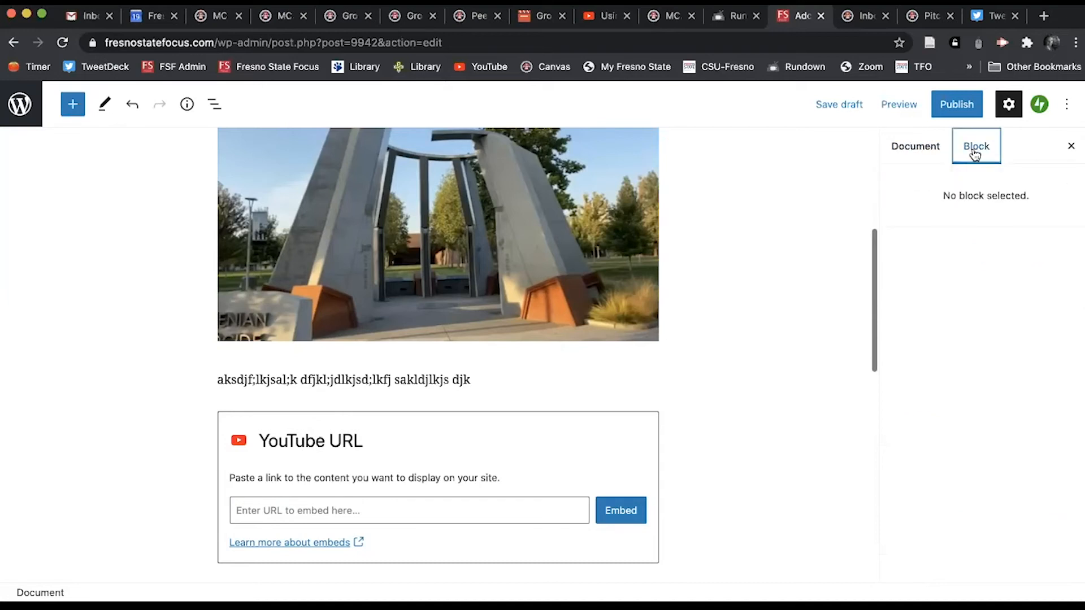
pyautogui.click(921, 150)
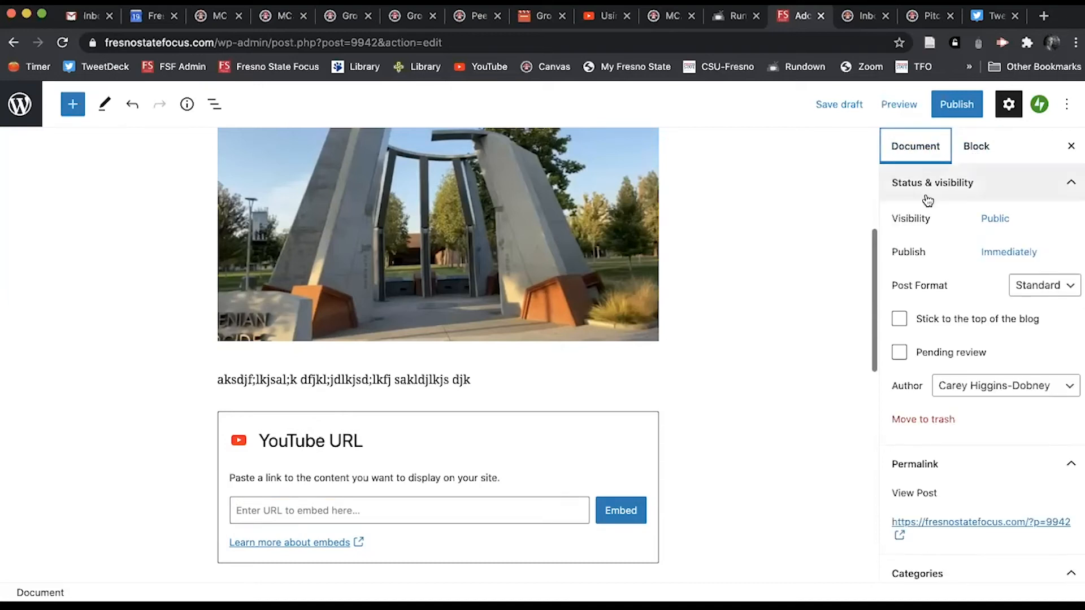
pyautogui.click(1009, 104)
pyautogui.click(1008, 104)
pyautogui.scroll(-6, 953, 333)
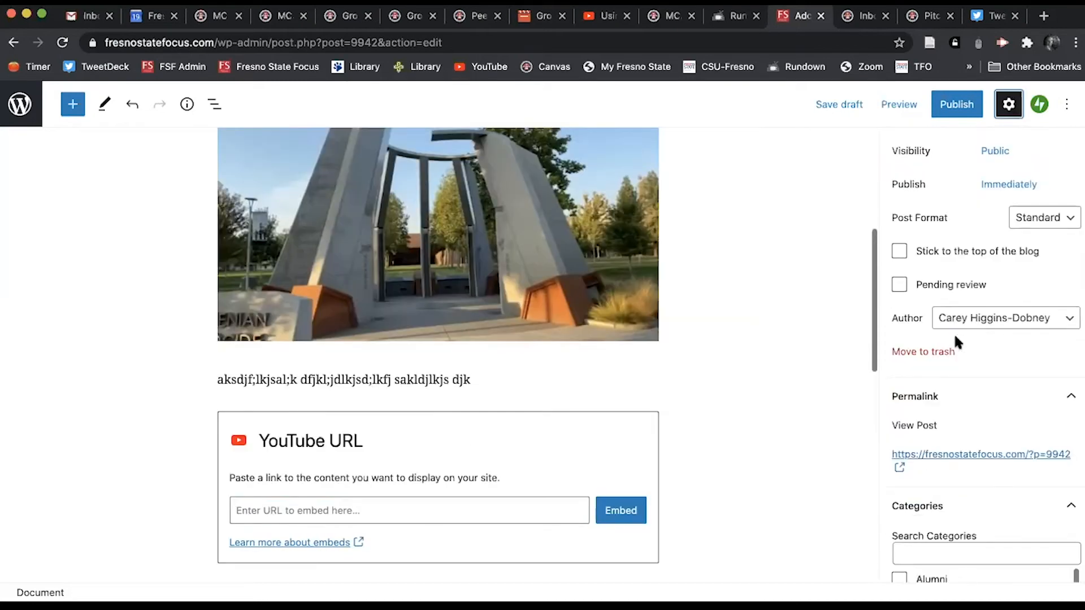
pyautogui.scroll(-2, 954, 333)
pyautogui.scroll(2, 953, 334)
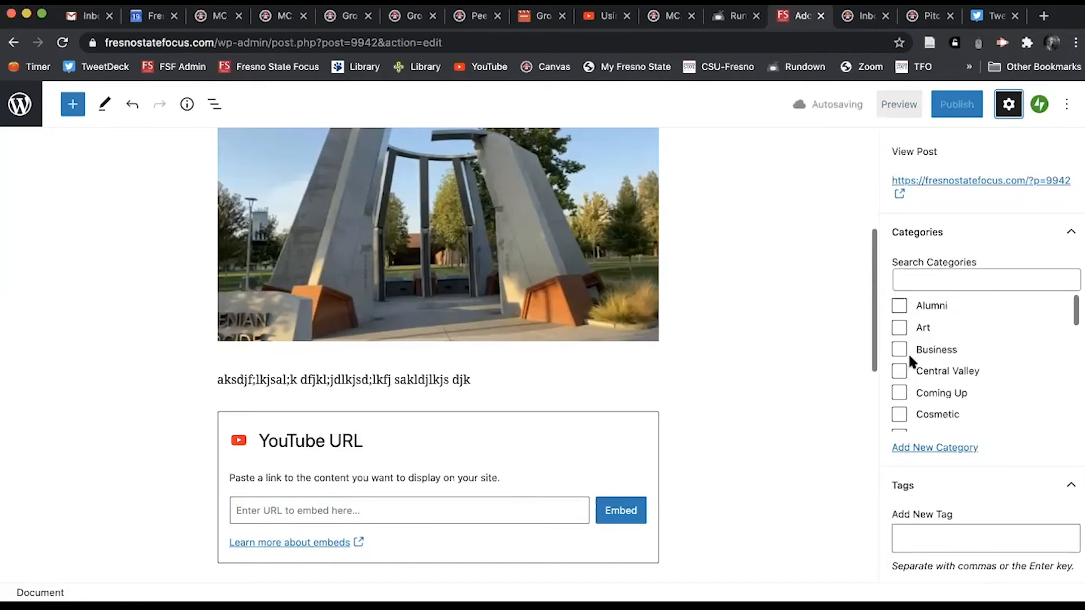
pyautogui.scroll(-2, 927, 395)
pyautogui.scroll(-1, 926, 395)
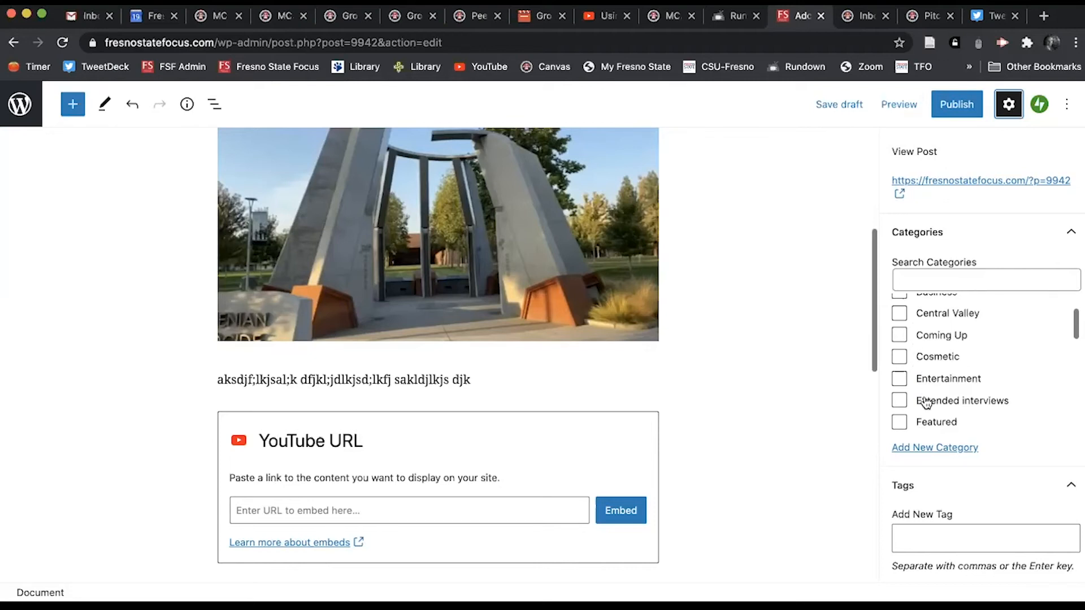
pyautogui.scroll(-4, 930, 390)
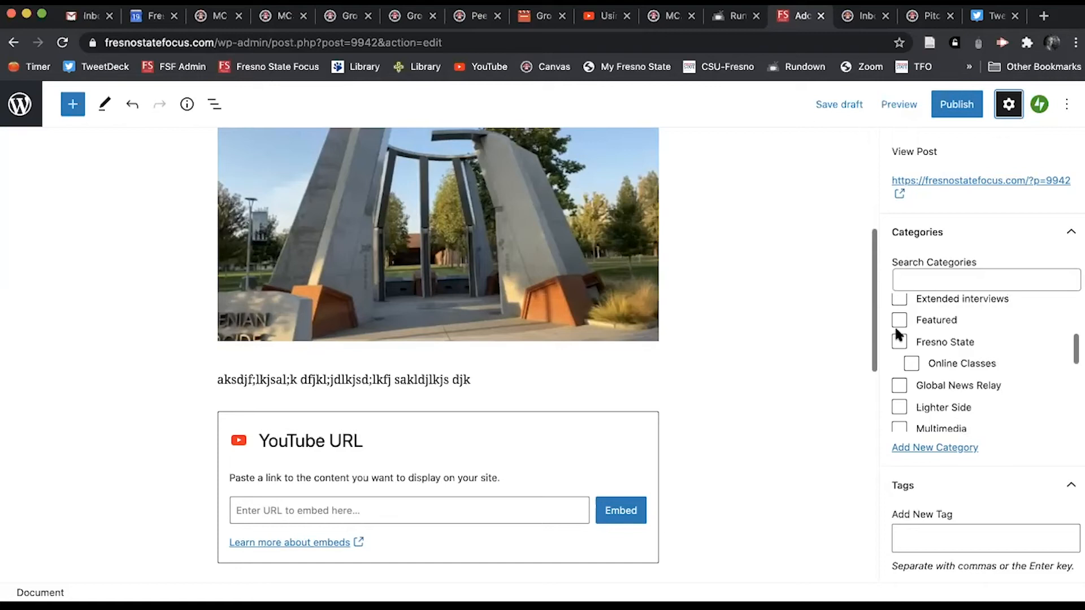
pyautogui.scroll(-2, 938, 384)
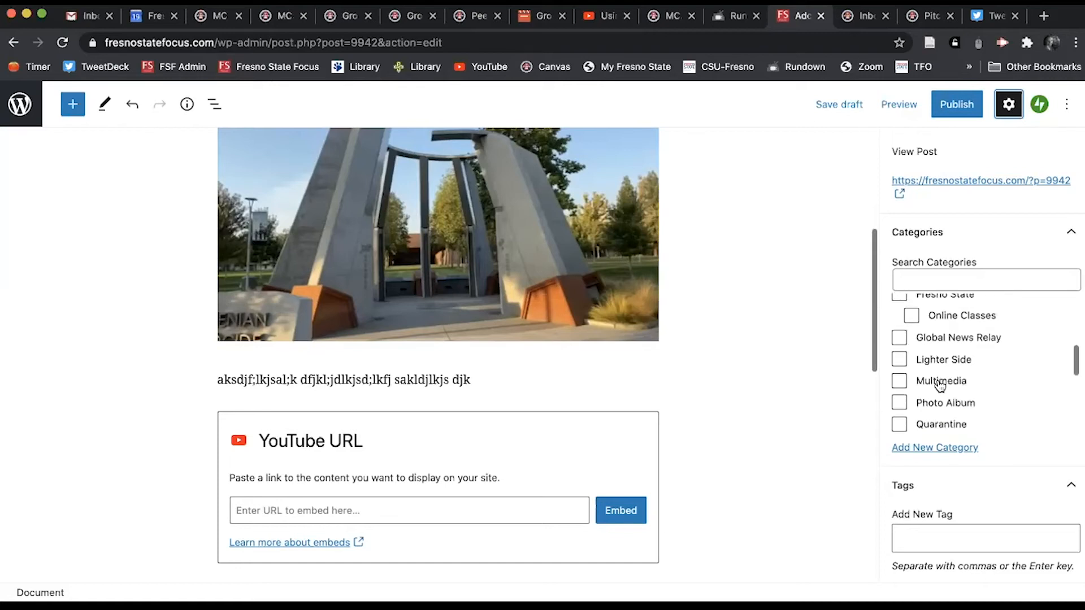
pyautogui.scroll(-4, 954, 398)
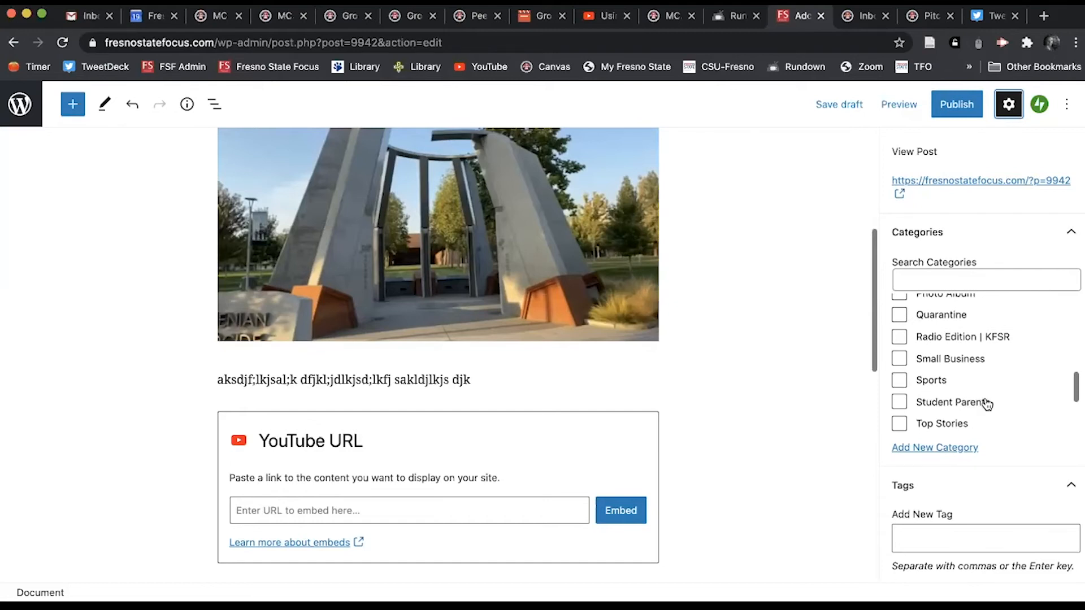
pyautogui.scroll(-5, 999, 405)
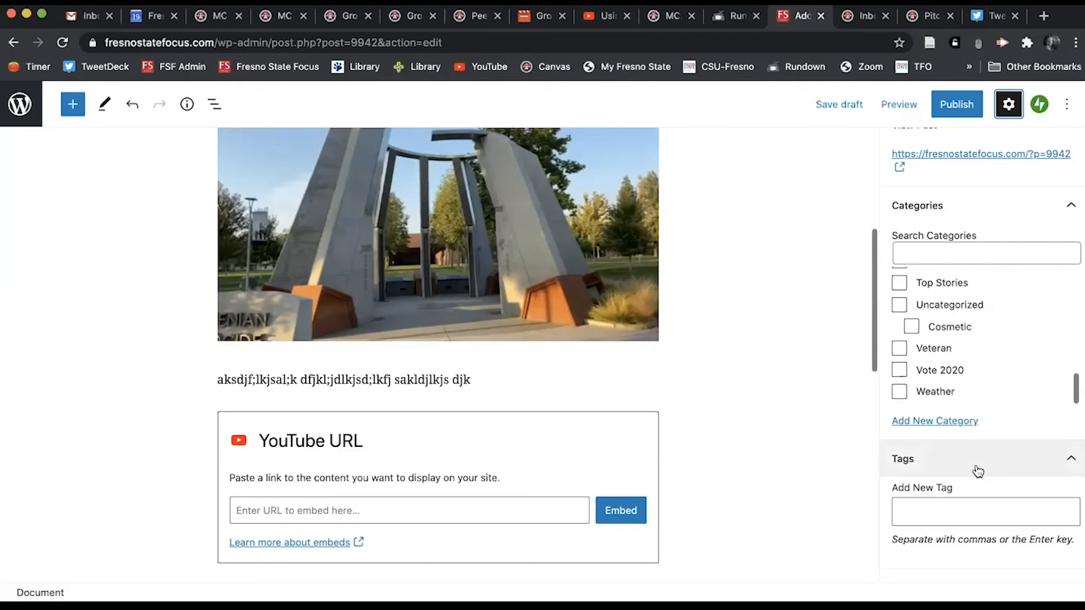
pyautogui.scroll(-3, 978, 472)
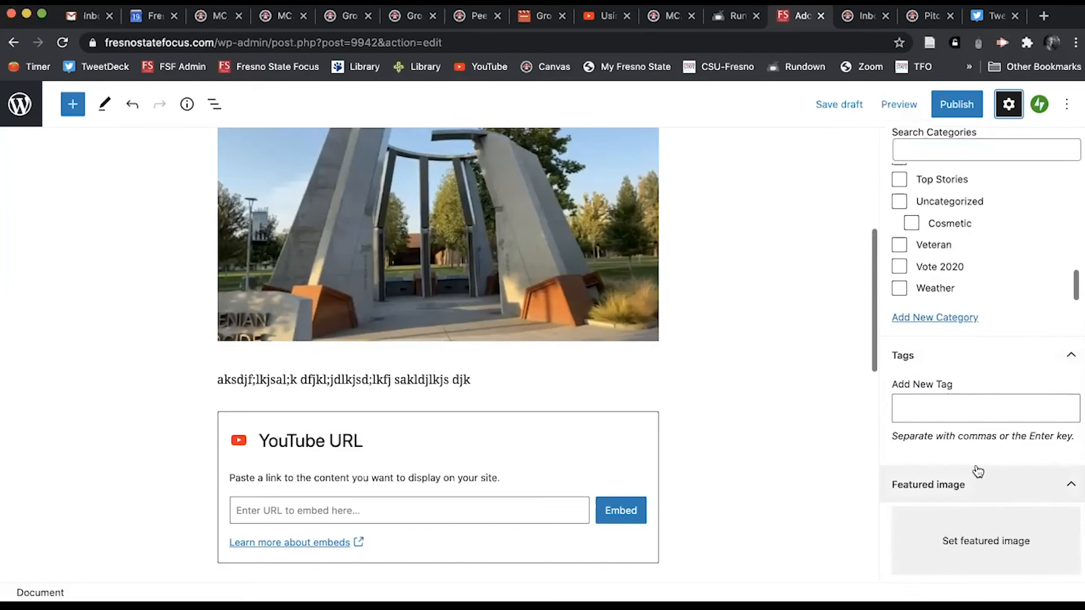
# Step: Add the tags Armenia, Fresno State and conflict to the post, then open a blank browser tab
pyautogui.click(937, 408)
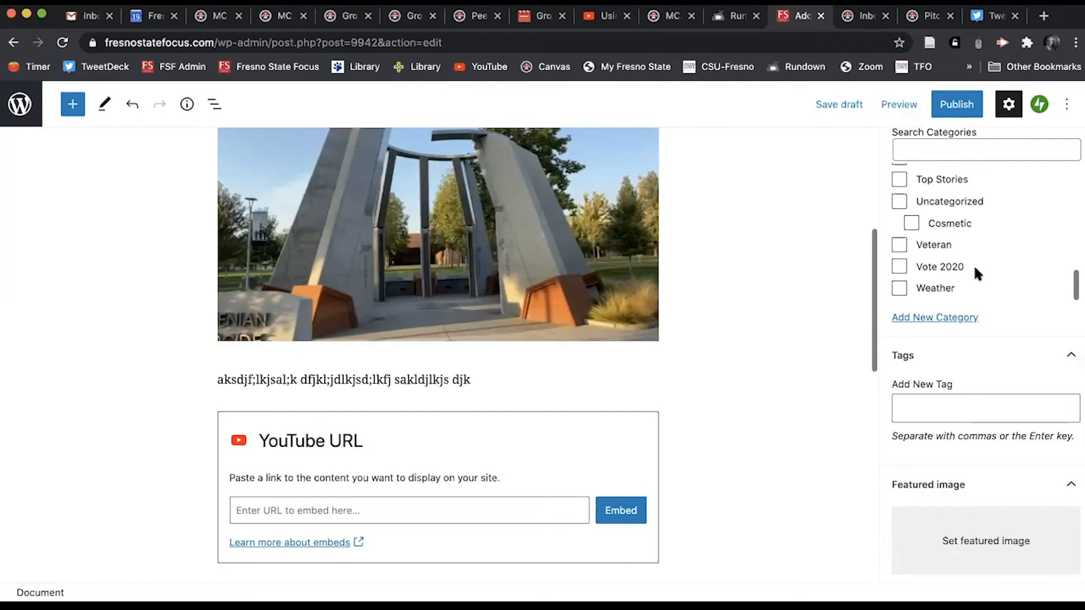
pyautogui.write('Areme')
pyautogui.write('ia')
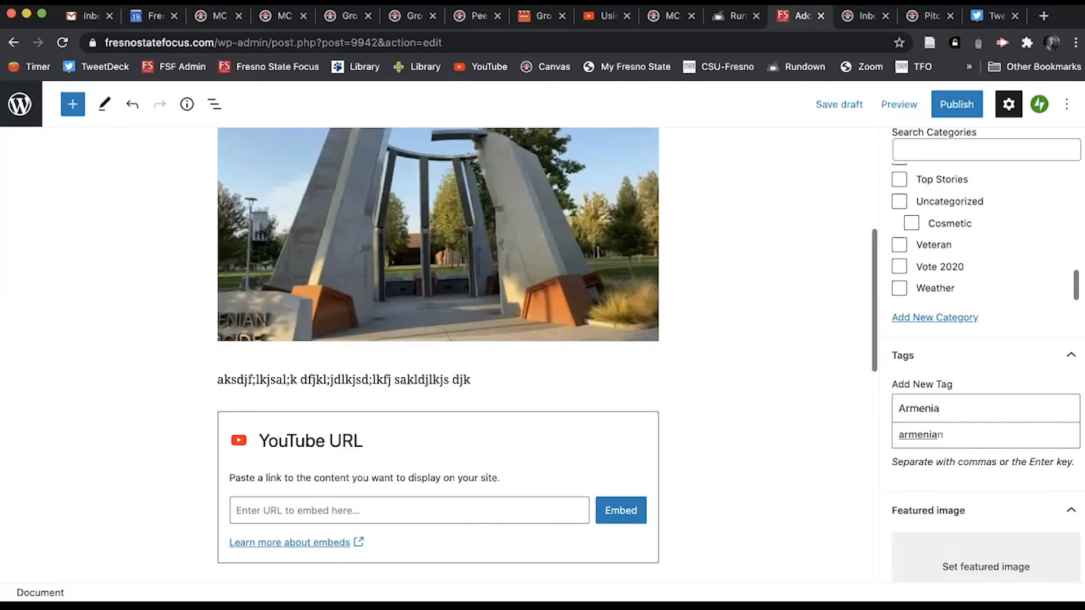
pyautogui.press('Return')
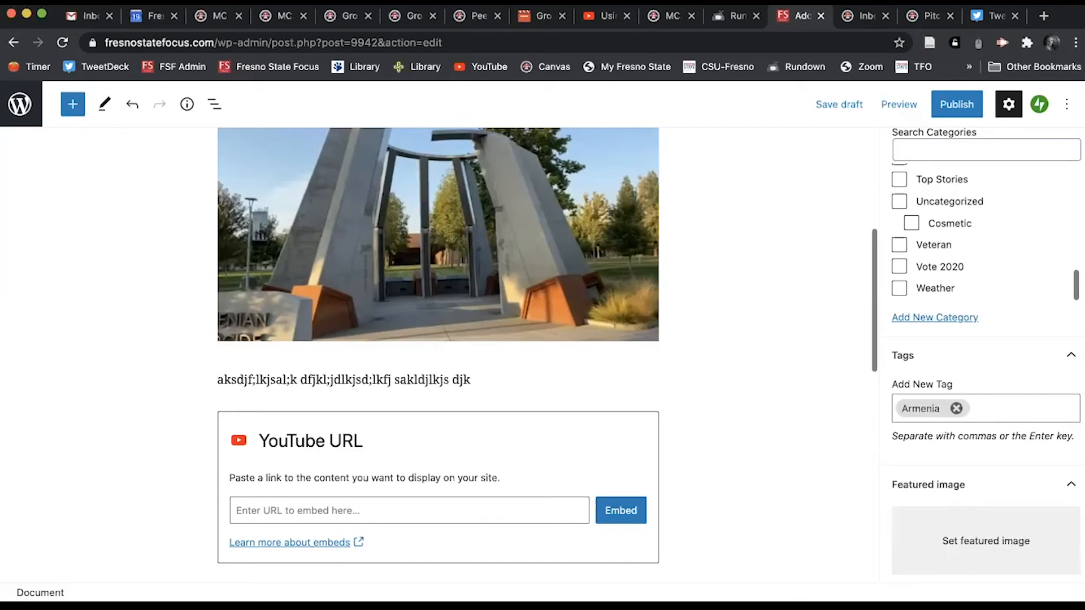
pyautogui.write('Fresno')
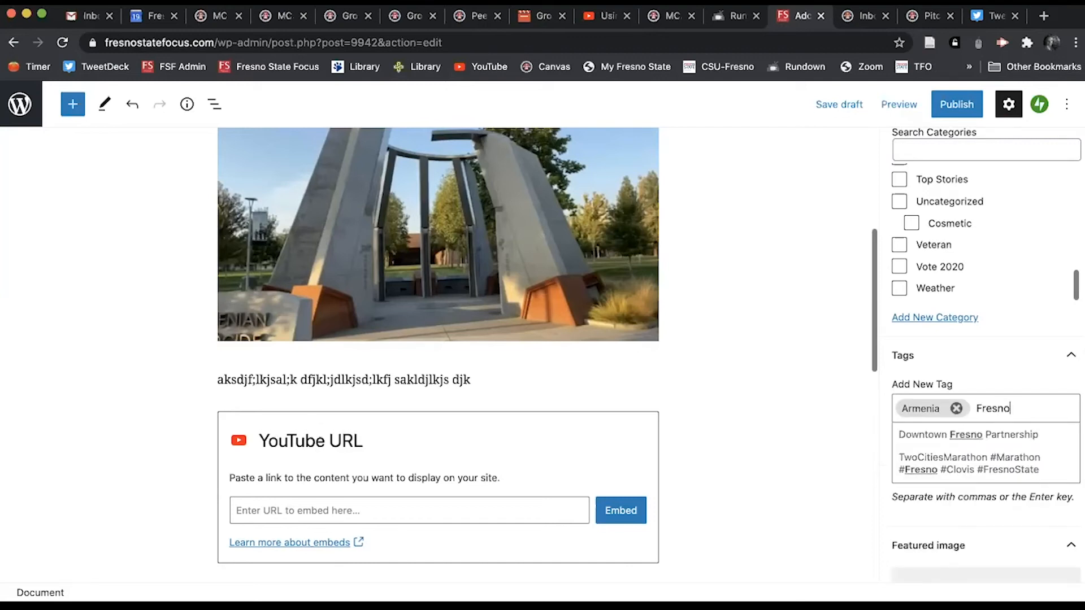
pyautogui.write(' State')
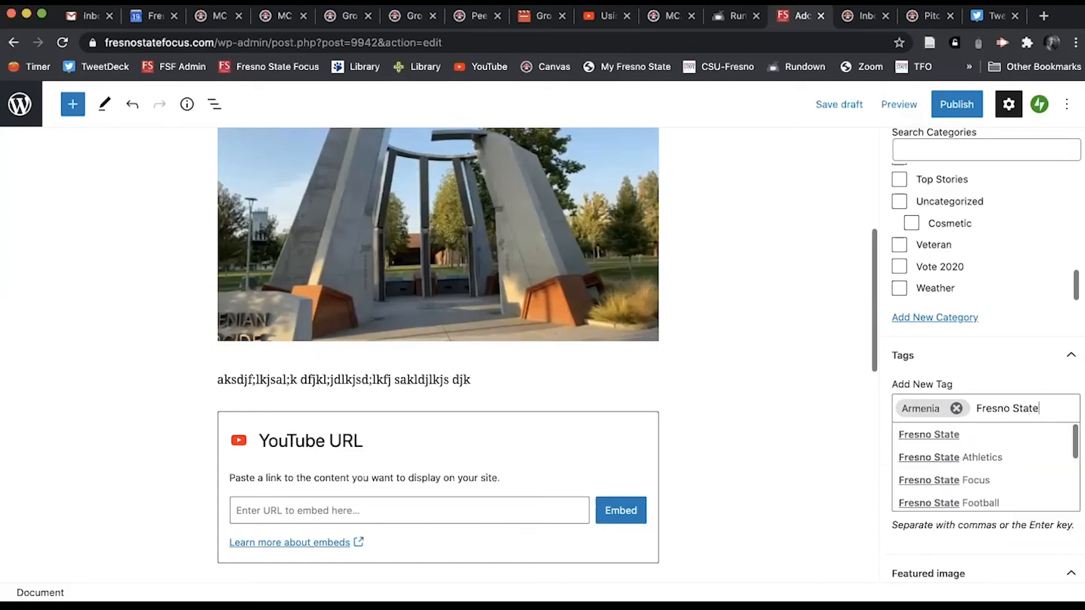
pyautogui.press('Return')
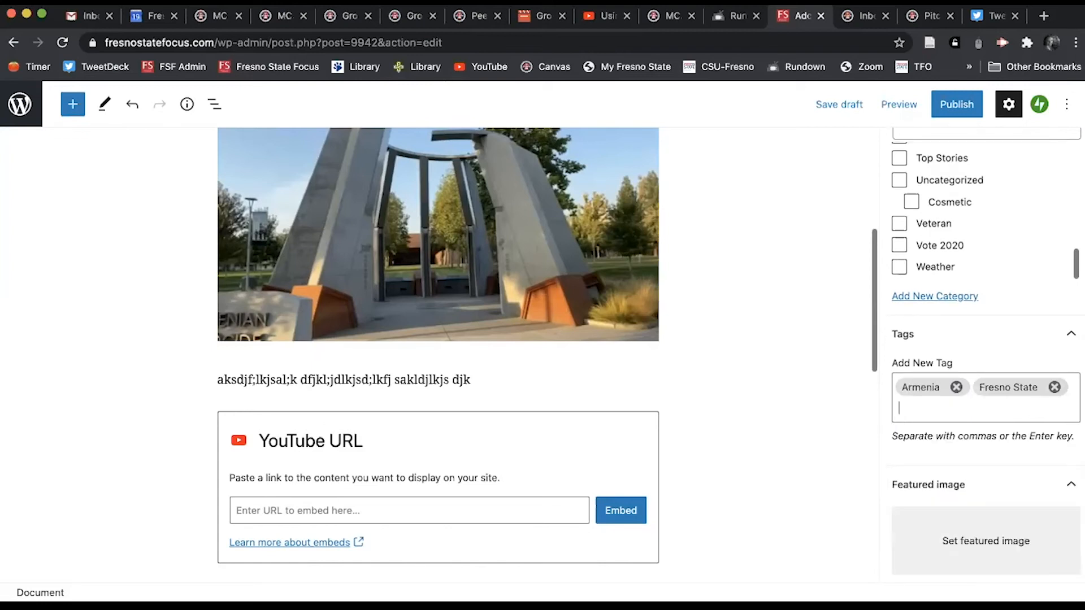
pyautogui.write('conflict')
pyautogui.press('Return')
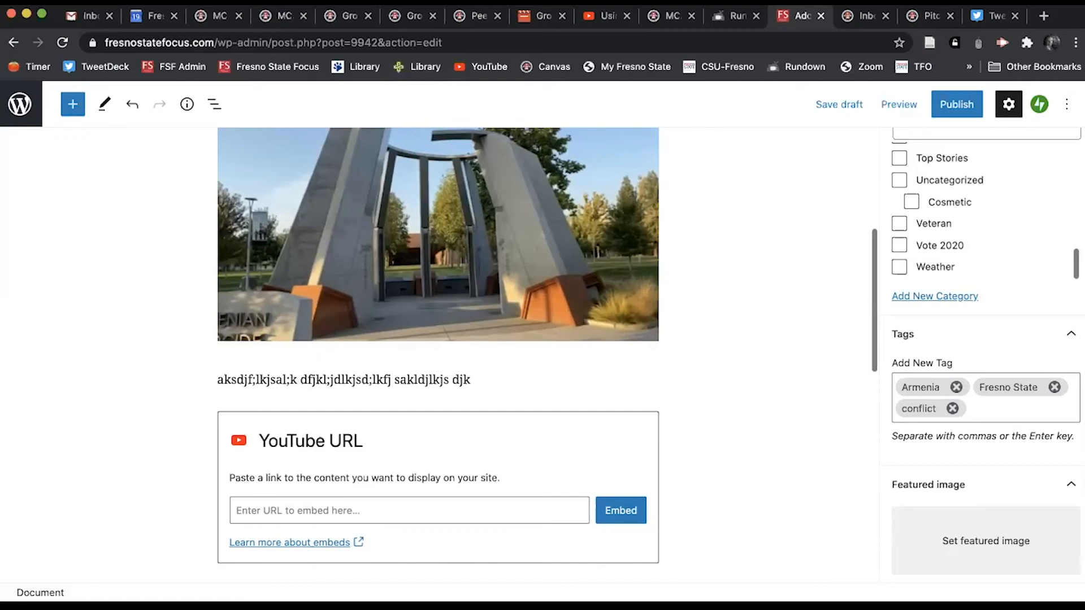
pyautogui.scroll(-2, 960, 475)
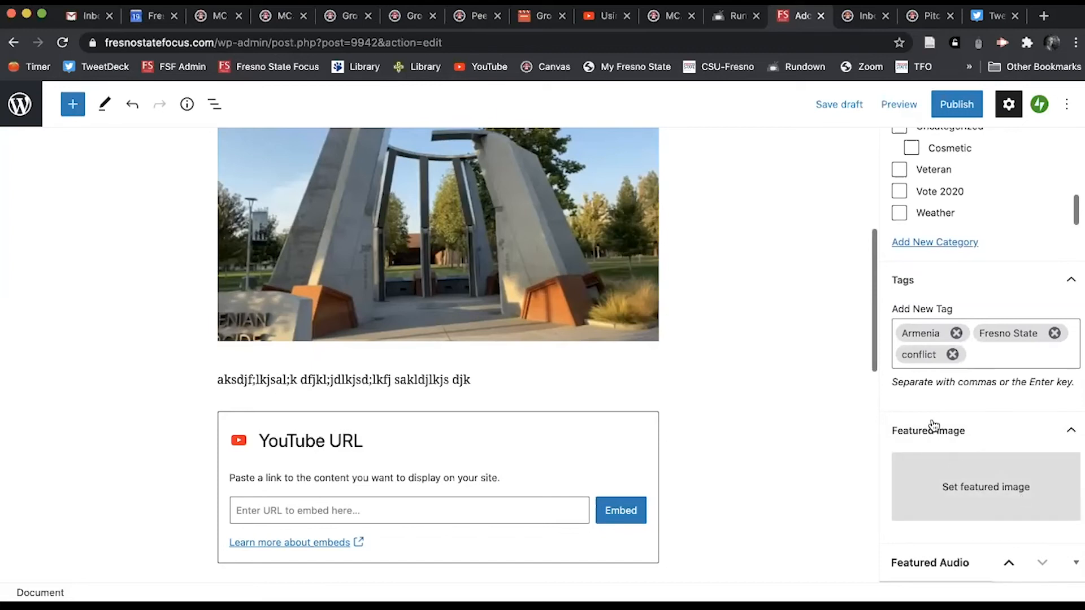
pyautogui.click(1043, 16)
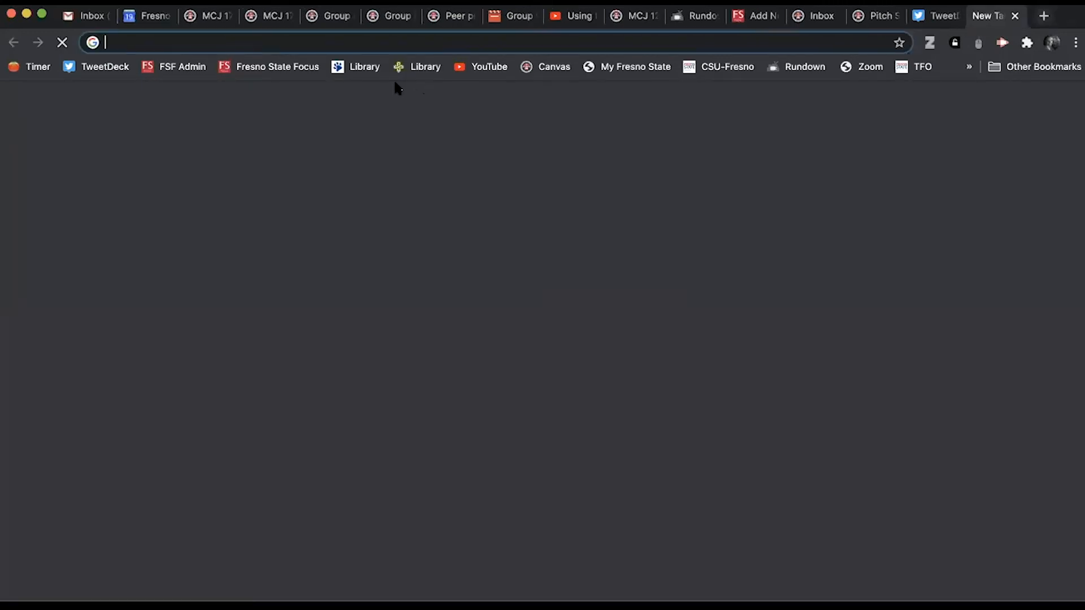
# Step: Load the Fresno State Focus homepage, scroll through its story sections, and return to the post editor
pyautogui.click(252, 70)
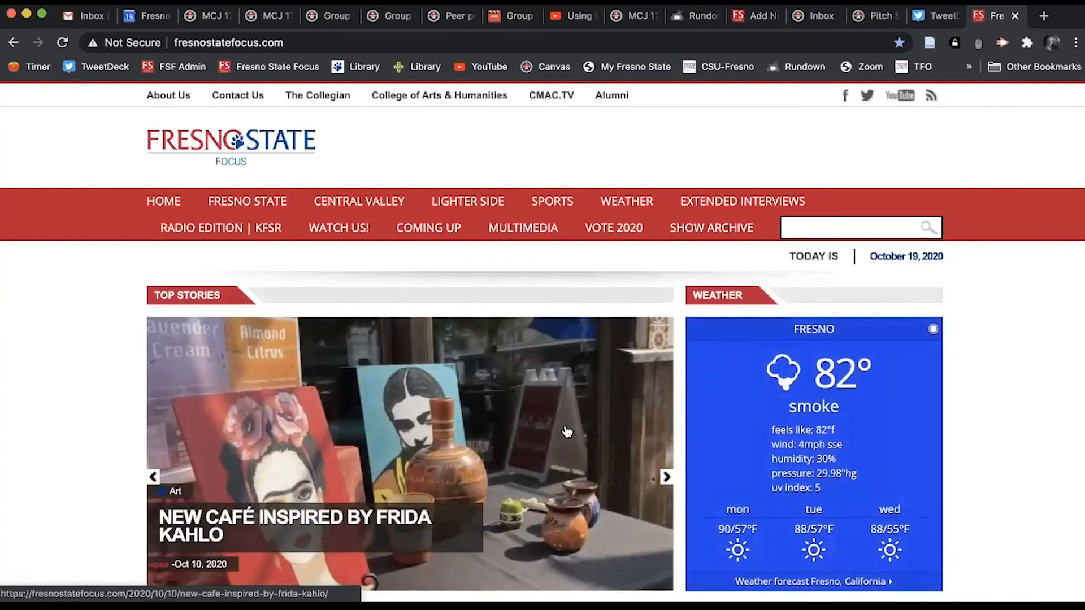
pyautogui.scroll(-3, 564, 432)
pyautogui.scroll(-3, 513, 462)
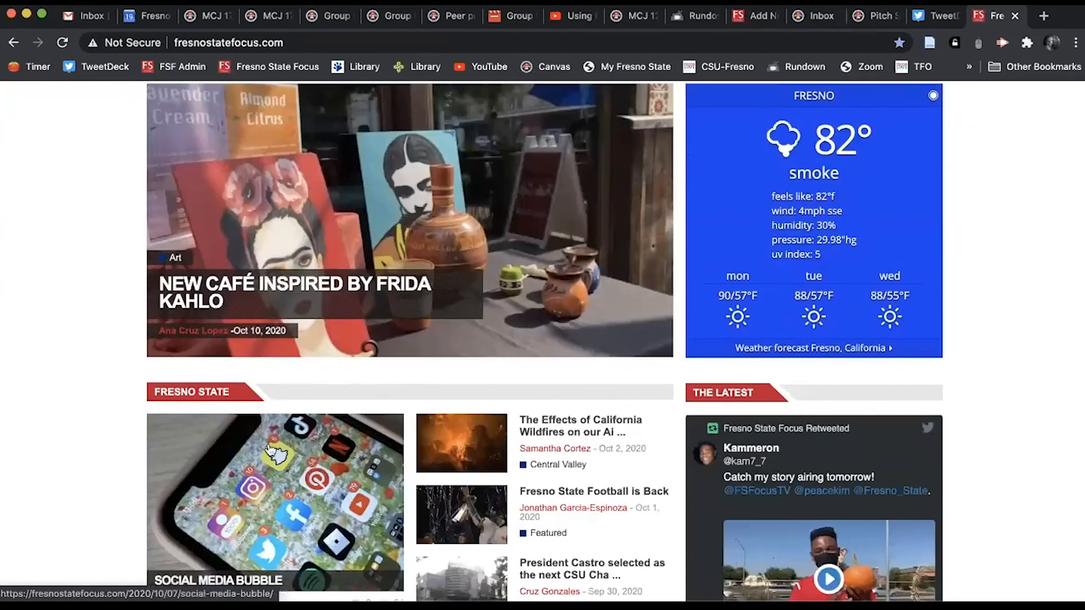
pyautogui.scroll(-4, 441, 508)
pyautogui.scroll(-3, 443, 408)
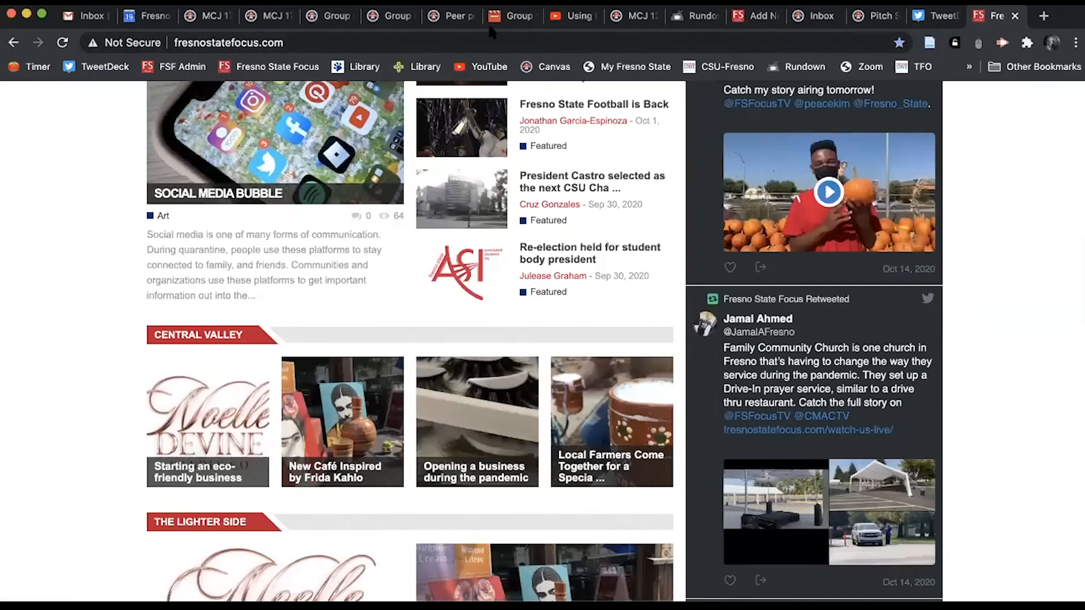
pyautogui.click(756, 22)
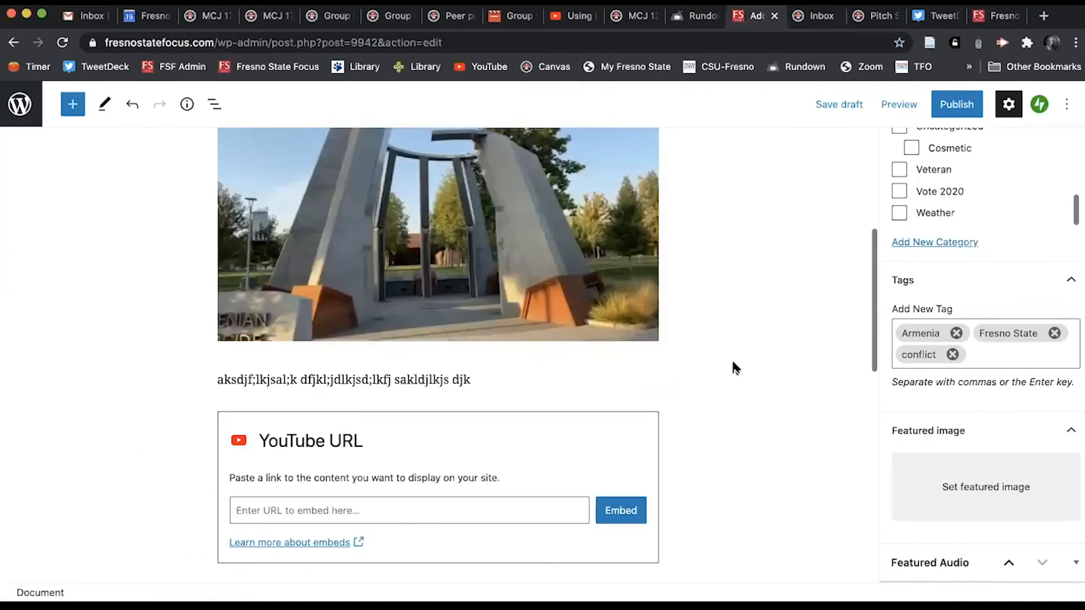
# Step: Make the Armenia–Azerbaijan map (FullSizeRender.jpeg) the featured image after correcting its alt-text typo
pyautogui.click(988, 490)
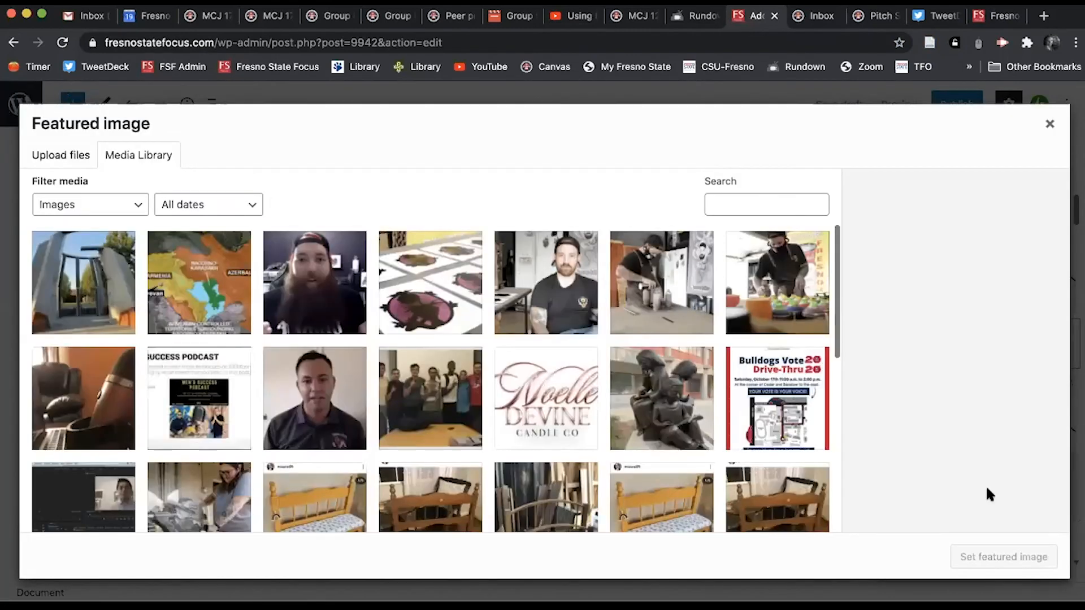
pyautogui.click(61, 156)
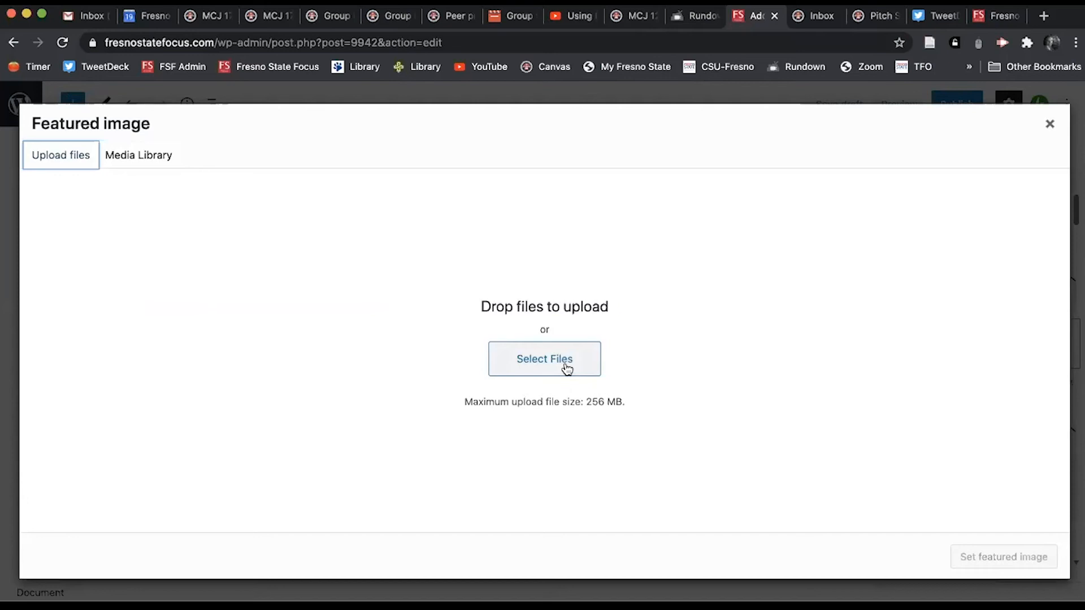
pyautogui.click(122, 163)
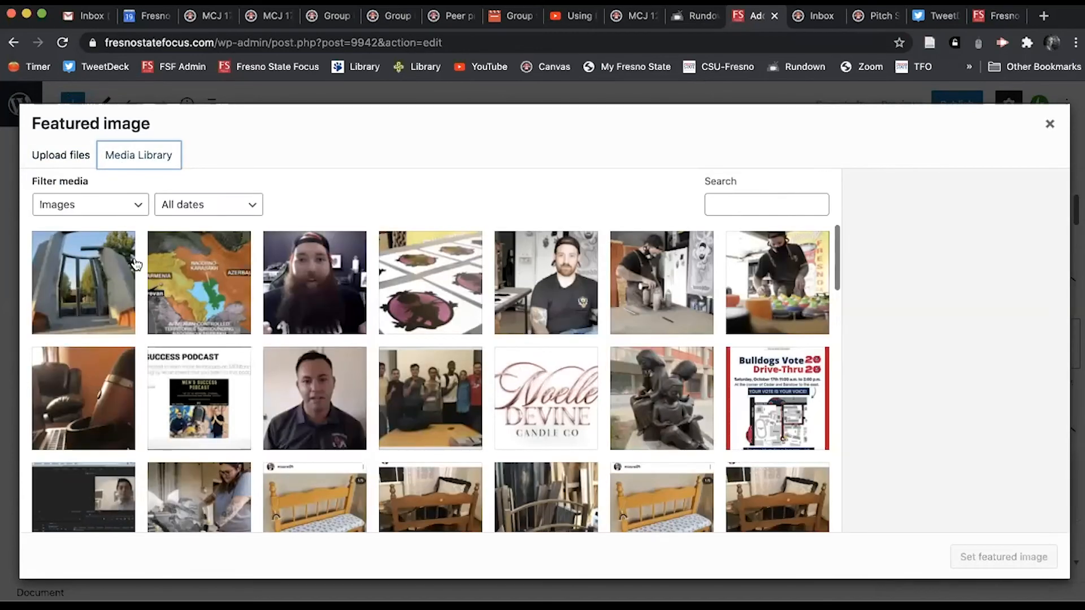
pyautogui.click(196, 298)
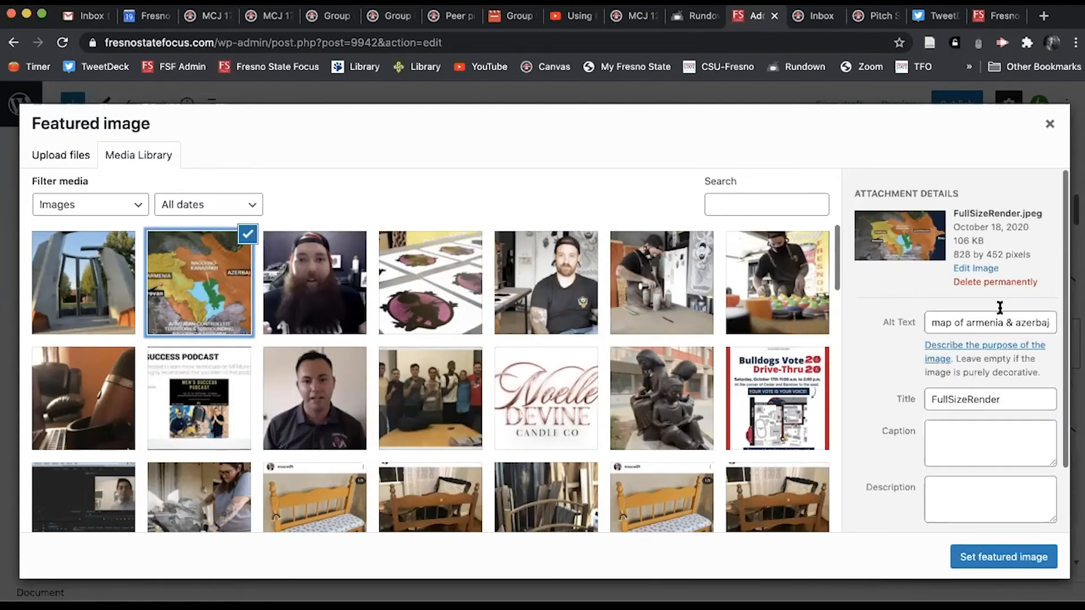
pyautogui.click(1041, 323)
pyautogui.press('BackSpace')
pyautogui.write('i')
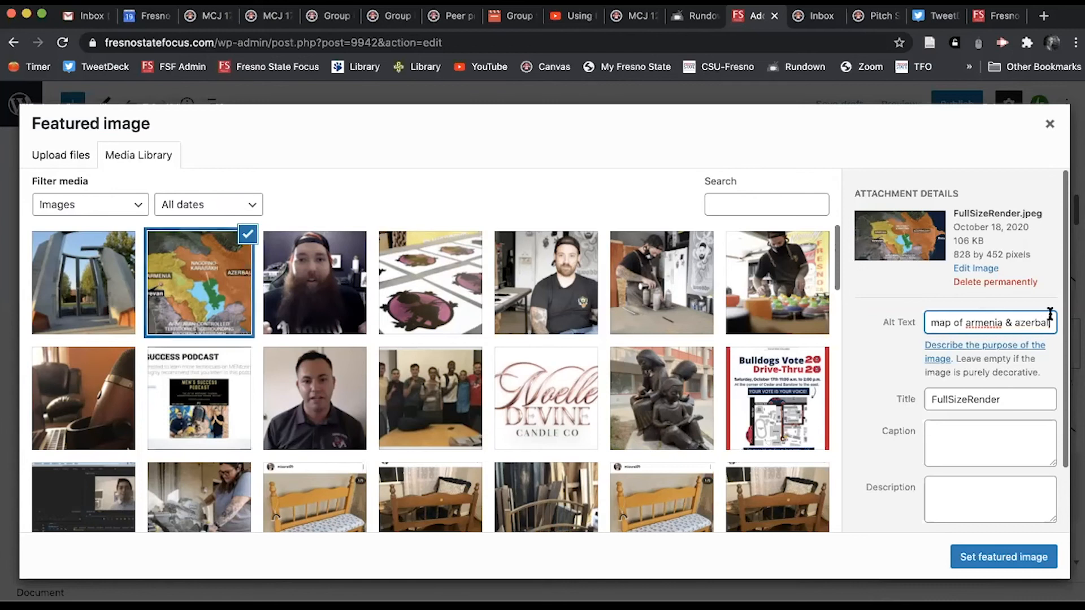
pyautogui.press('BackSpace')
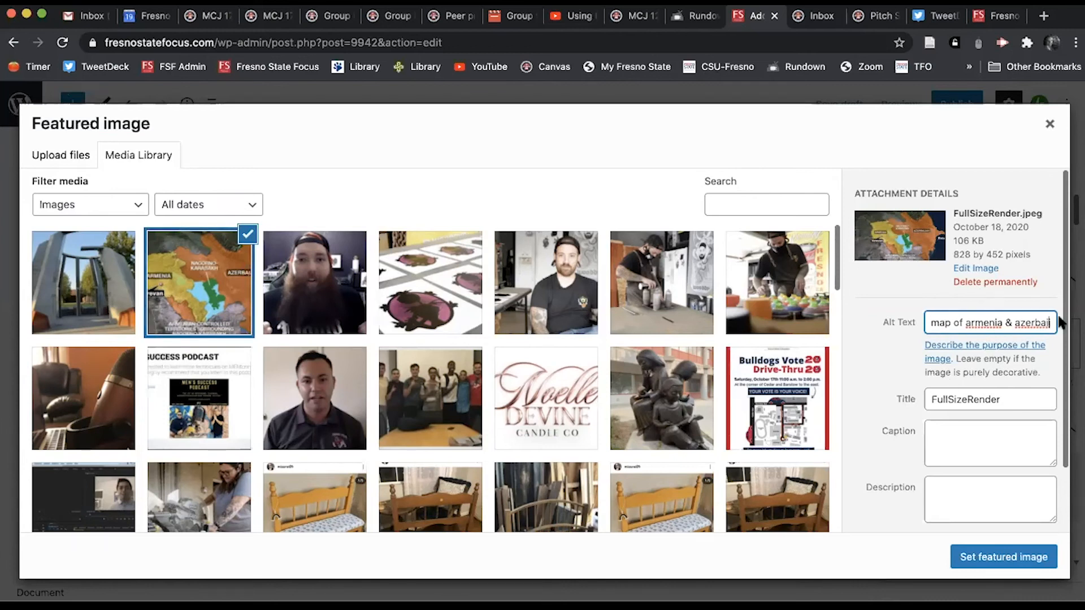
pyautogui.click(1002, 559)
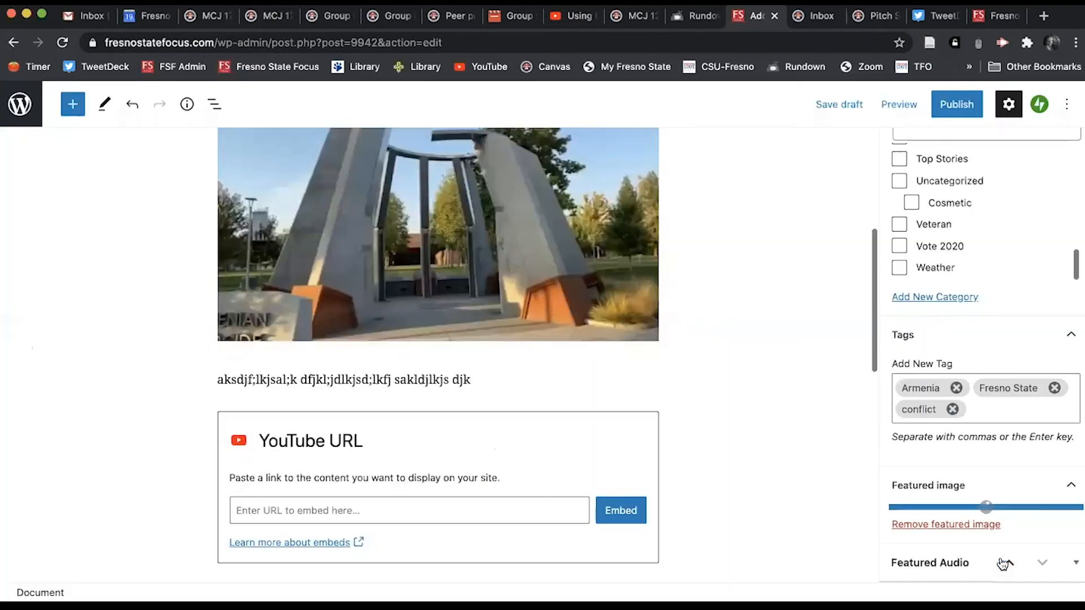
# Step: Open the 'New Café Inspired by Frida Kahlo' story from the Fresno State Focus homepage
pyautogui.scroll(-3, 997, 443)
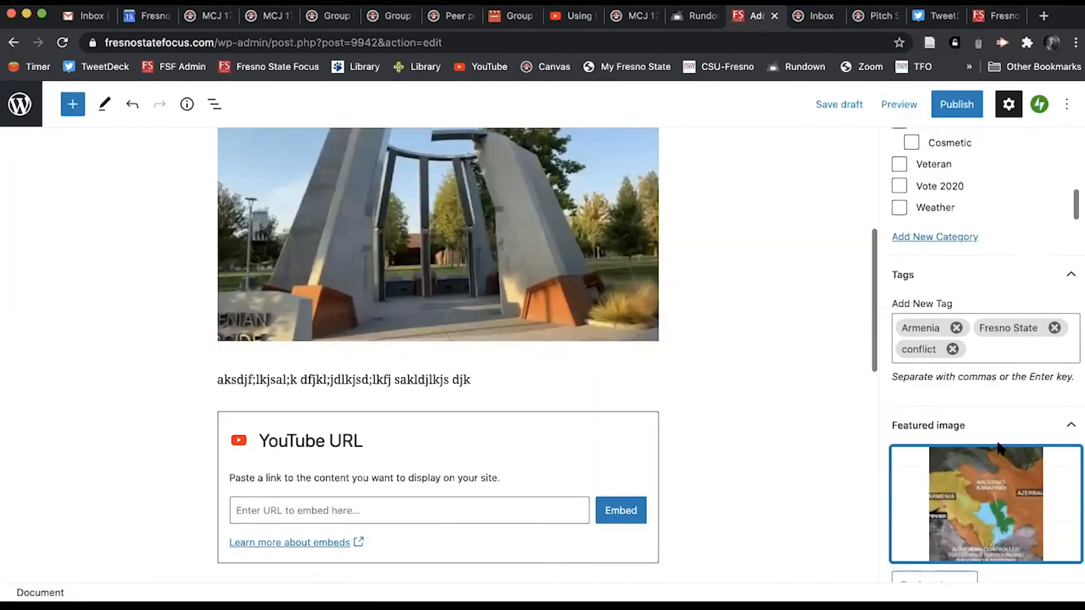
pyautogui.click(998, 16)
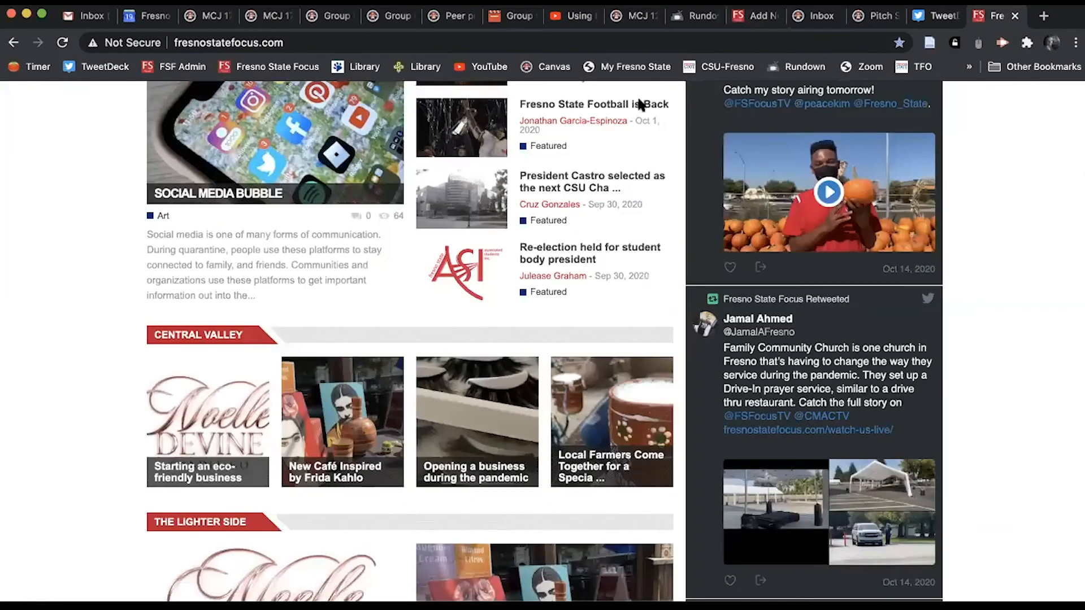
pyautogui.scroll(1, 331, 405)
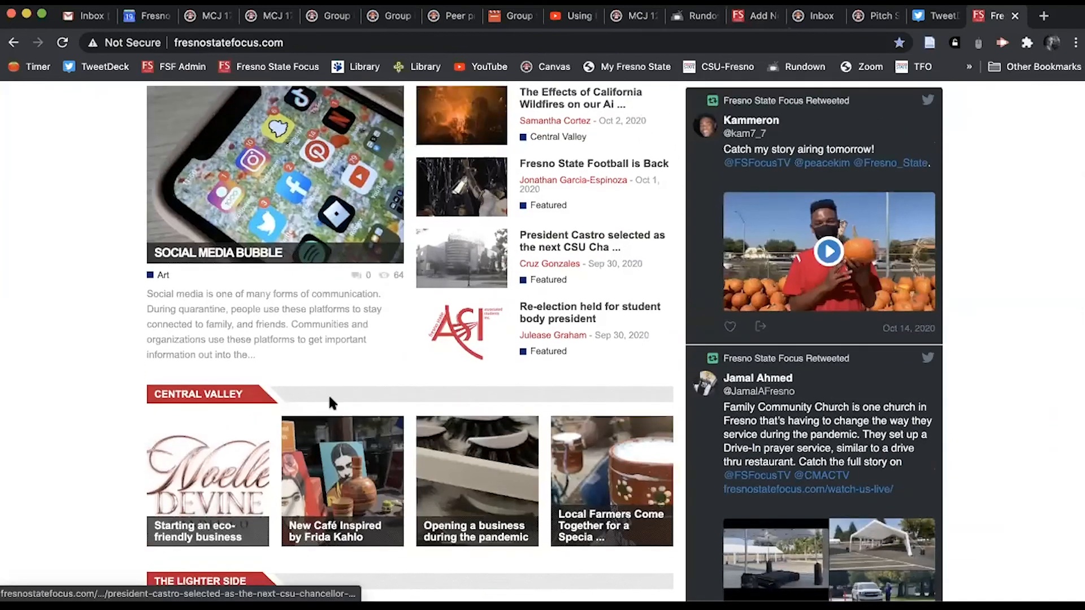
pyautogui.click(347, 455)
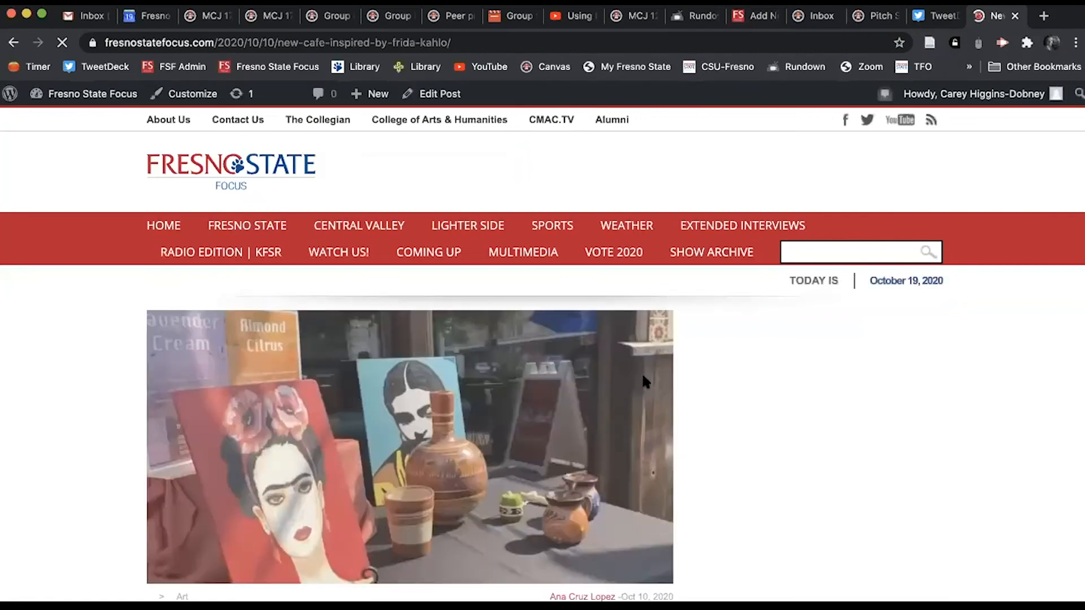
# Step: Read through the café article and its video, then return to the post draft
pyautogui.scroll(-3, 643, 380)
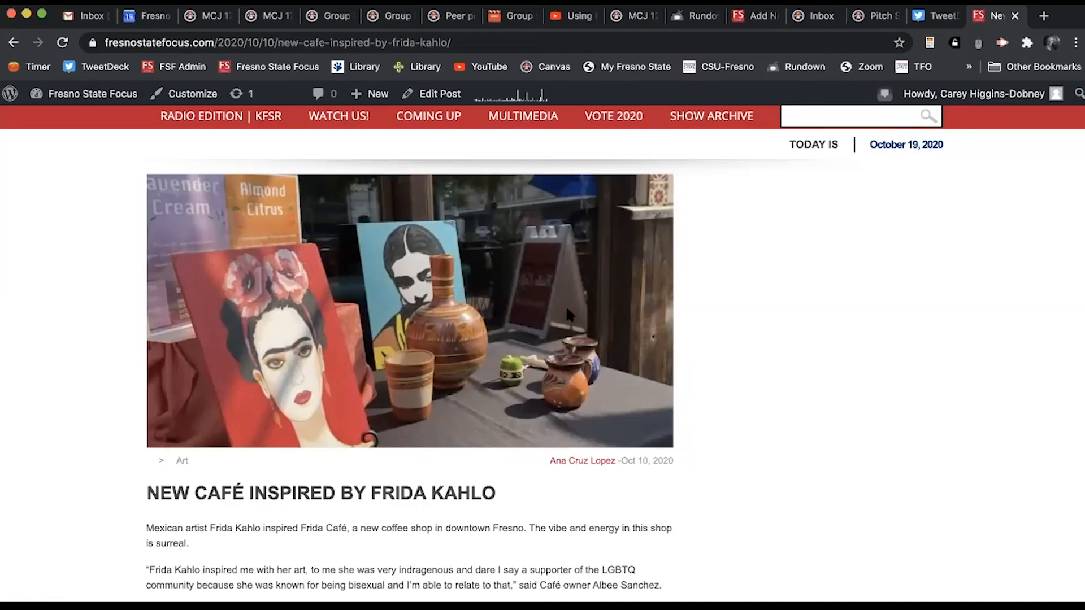
pyautogui.scroll(-5, 531, 333)
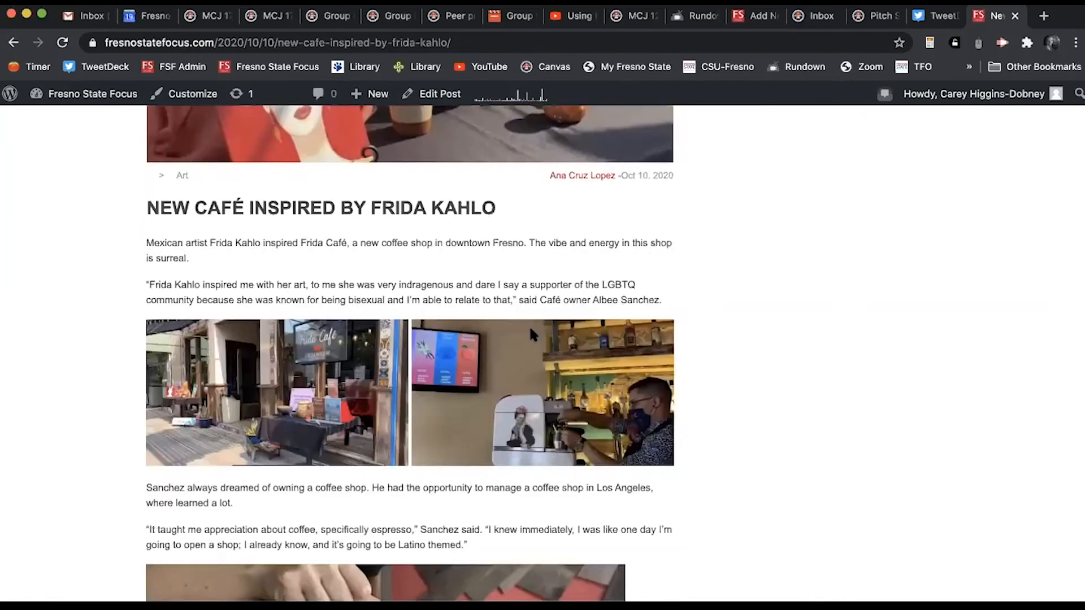
pyautogui.scroll(-5, 530, 328)
pyautogui.scroll(-4, 531, 334)
pyautogui.scroll(11, 529, 328)
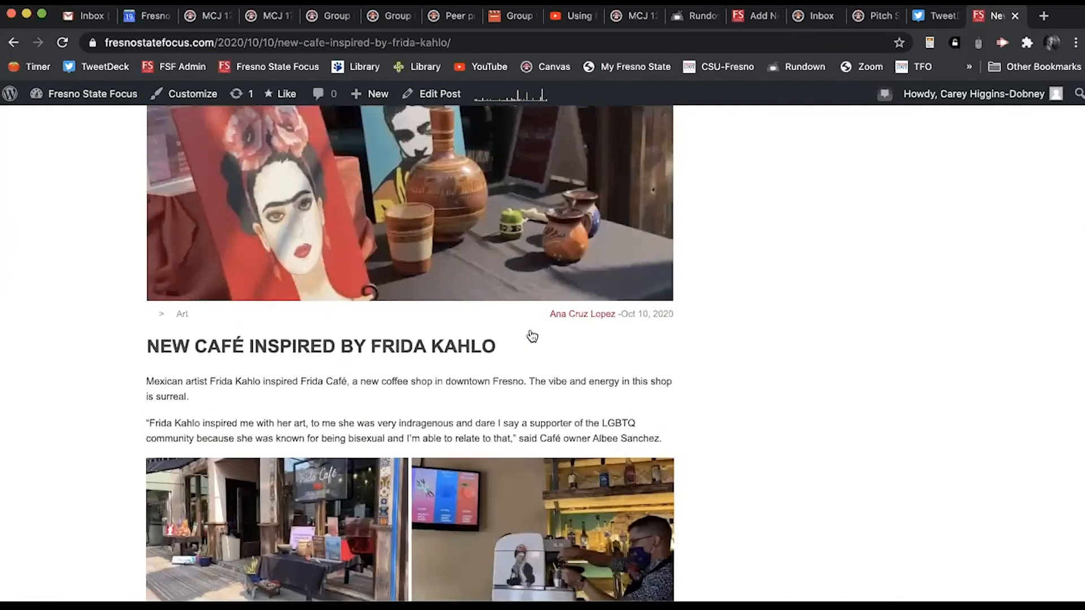
pyautogui.scroll(3, 532, 336)
pyautogui.scroll(-5, 520, 343)
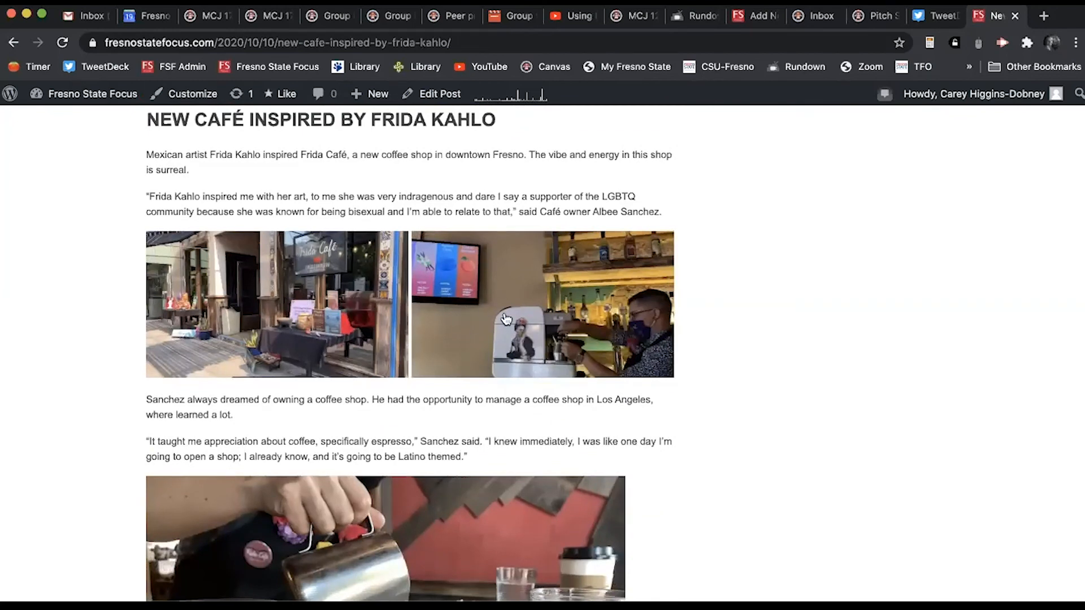
pyautogui.scroll(-5, 472, 315)
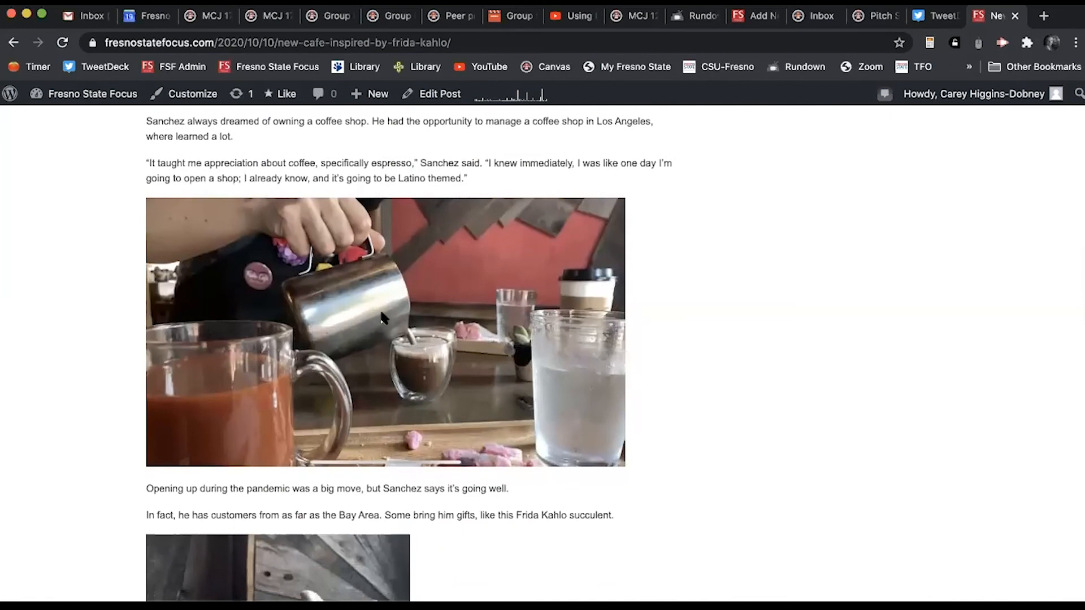
pyautogui.scroll(-7, 381, 318)
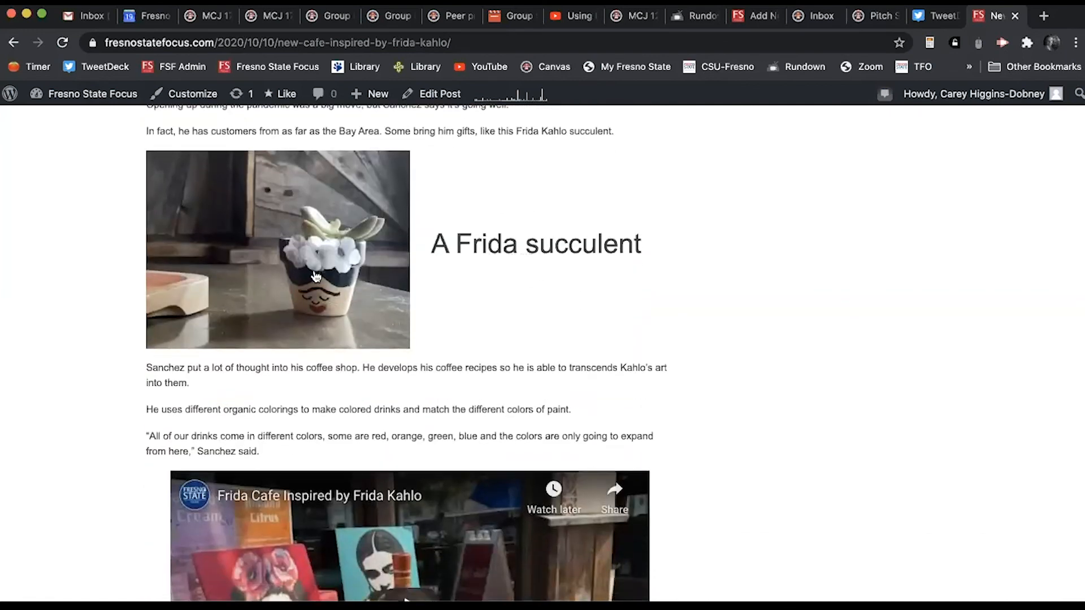
pyautogui.scroll(-4, 533, 314)
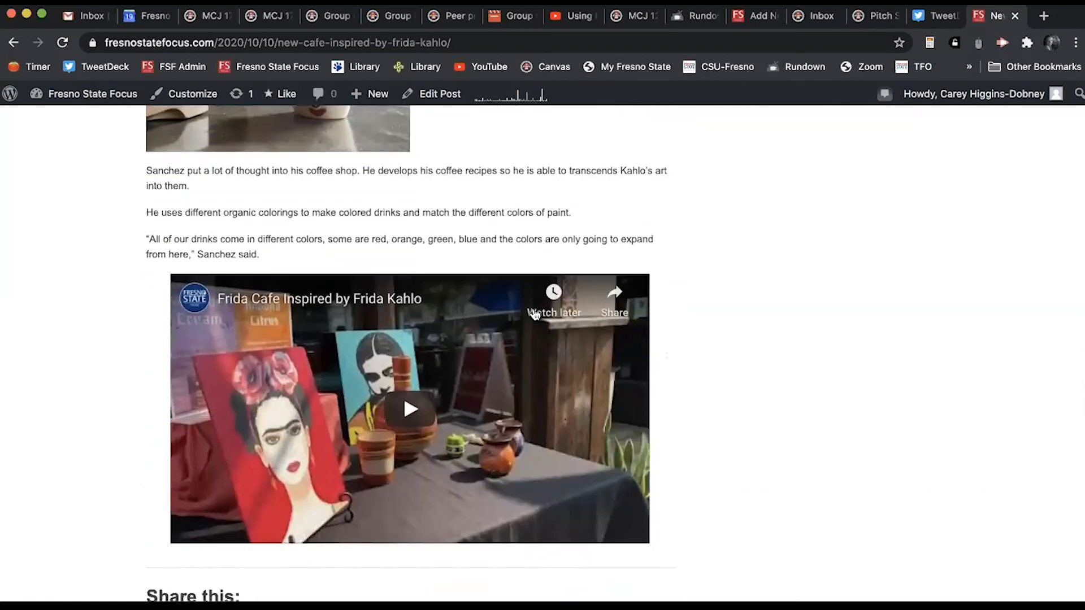
pyautogui.scroll(-1, 535, 314)
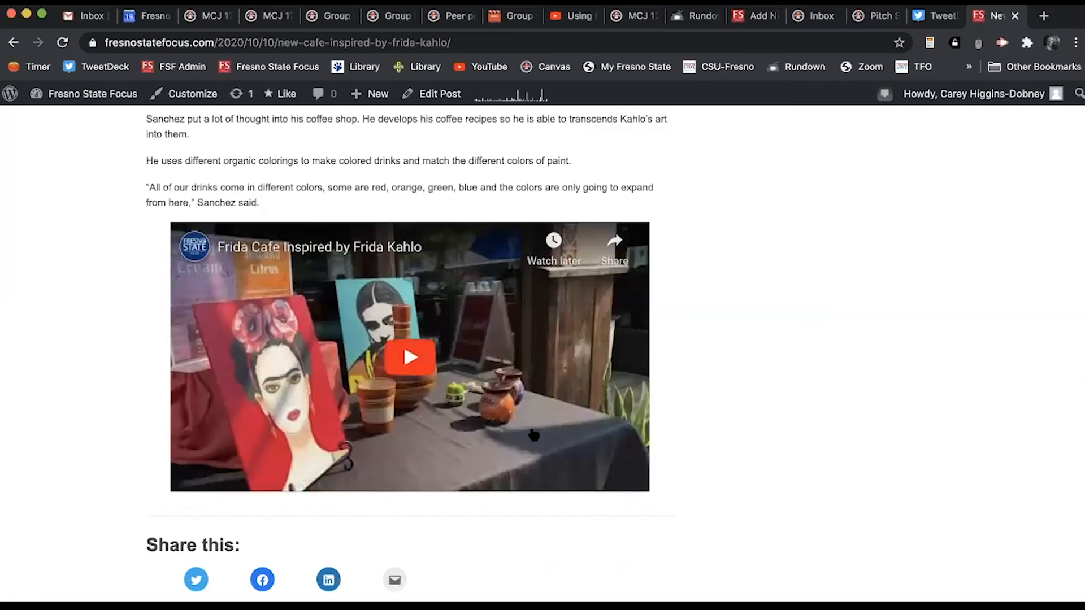
pyautogui.scroll(20, 522, 384)
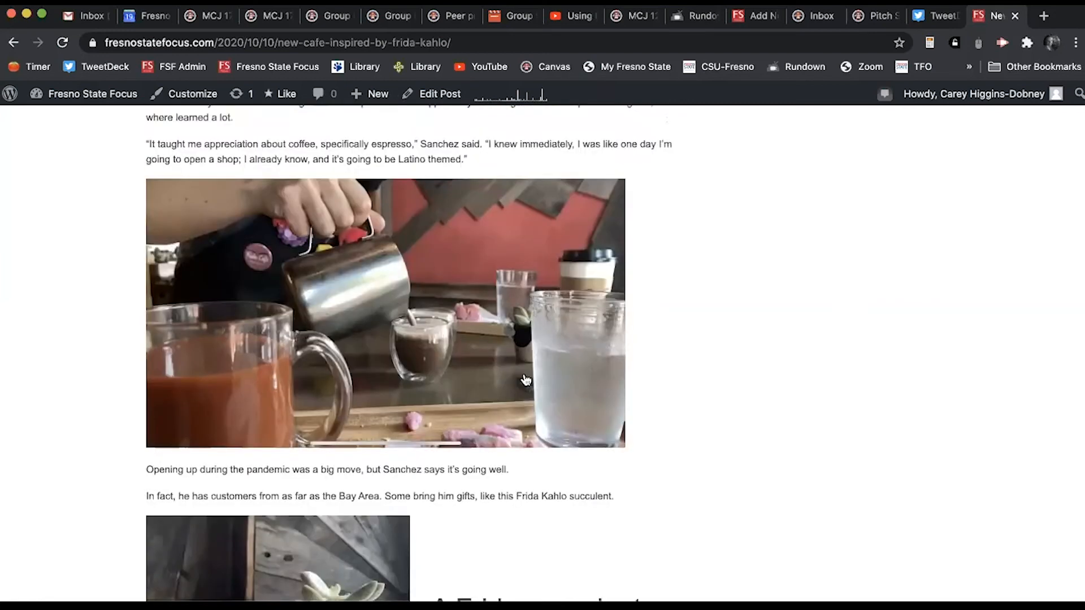
pyautogui.scroll(-15, 526, 379)
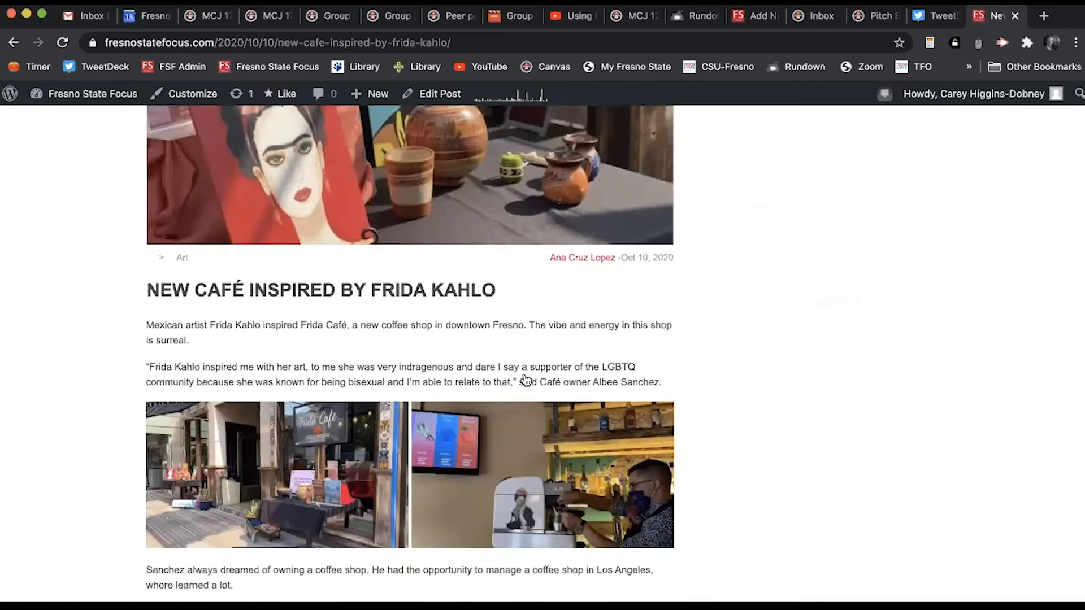
pyautogui.scroll(-7, 525, 379)
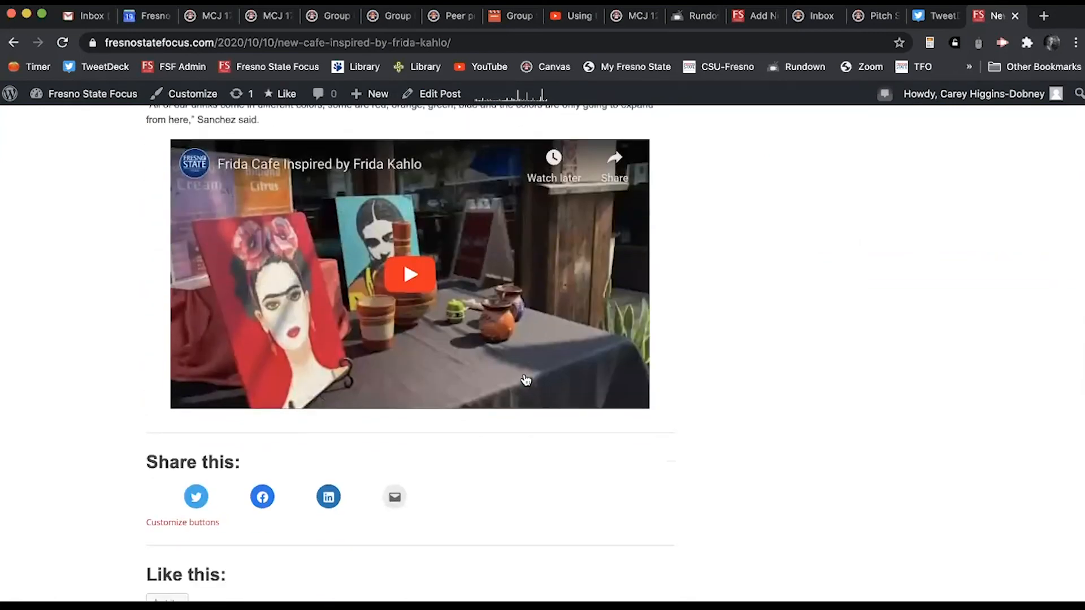
pyautogui.click(754, 15)
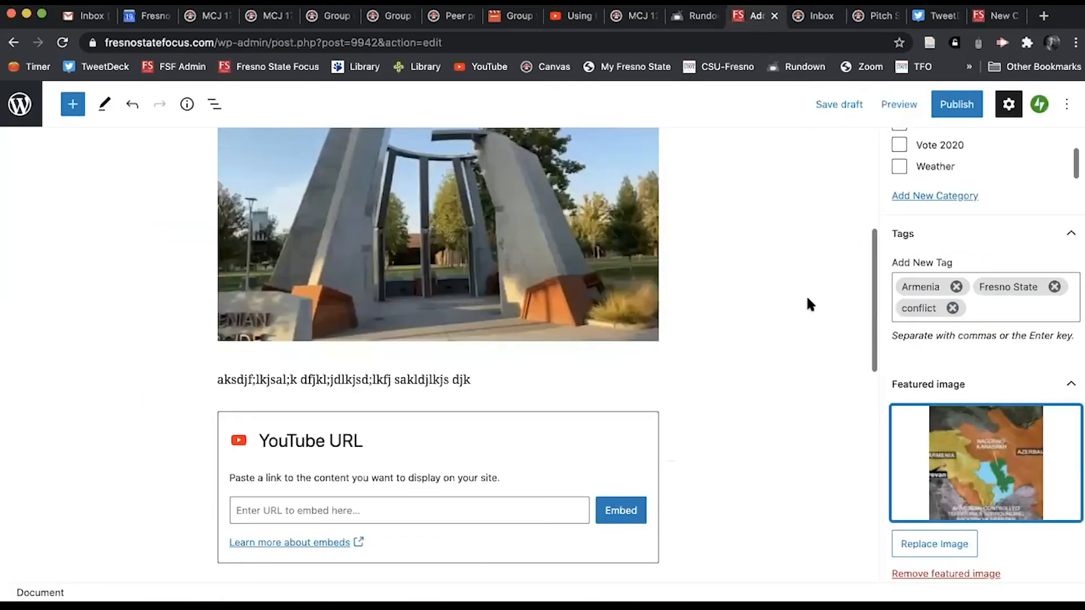
# Step: Cancel the Leave site dialog to stay in the post editor
pyautogui.scroll(-5, 766, 485)
pyautogui.scroll(10, 768, 490)
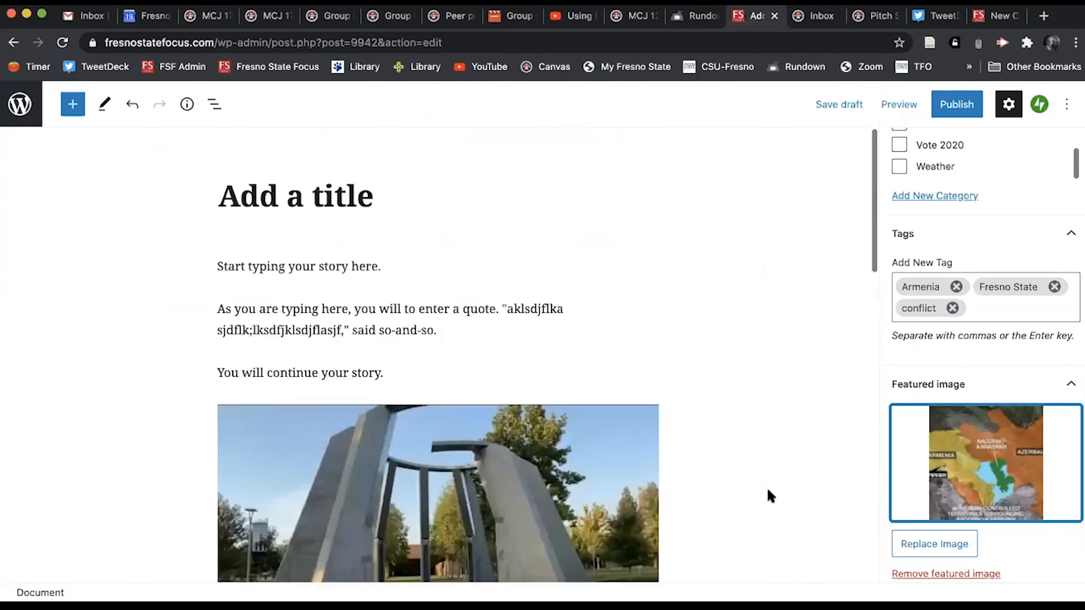
pyautogui.hscroll(-5, 770, 496)
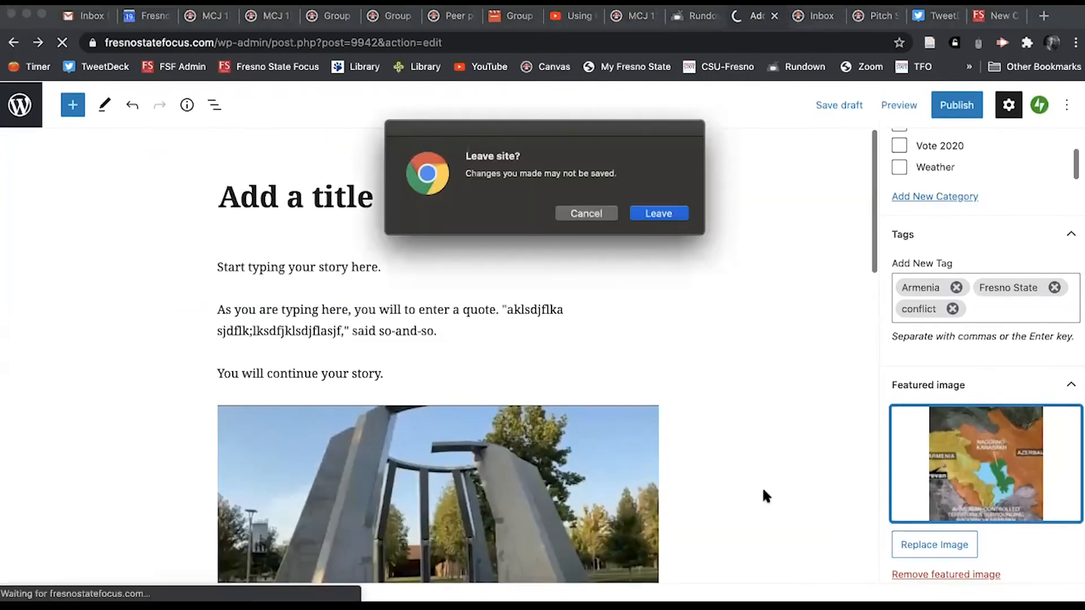
pyautogui.click(586, 212)
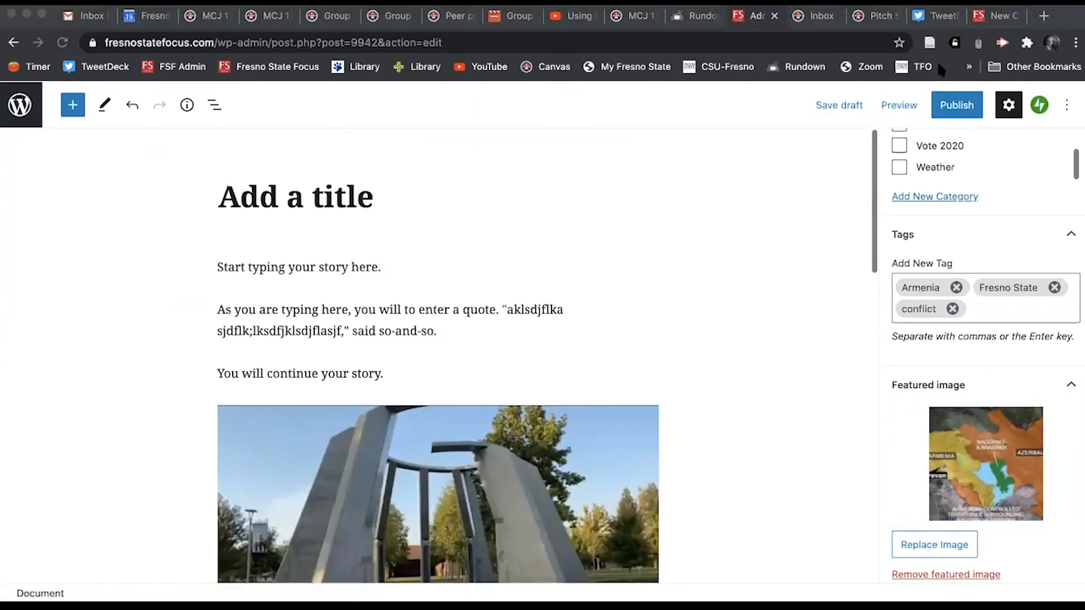
# Step: After a glance at the published café article, preview the draft in a new tab
pyautogui.click(994, 16)
pyautogui.scroll(-5, 747, 364)
pyautogui.scroll(15, 748, 369)
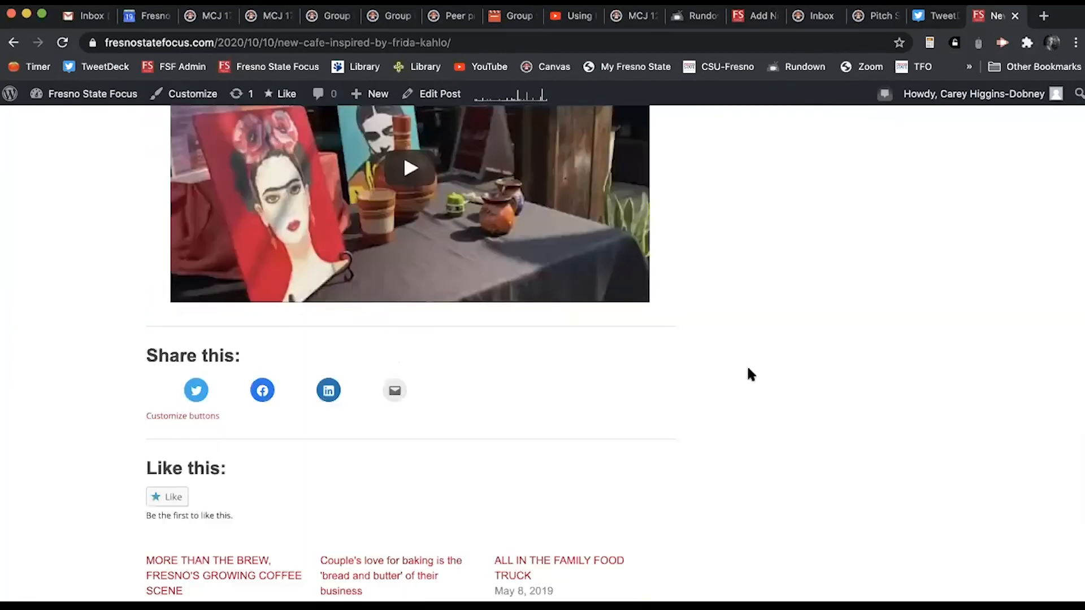
pyautogui.scroll(2, 747, 364)
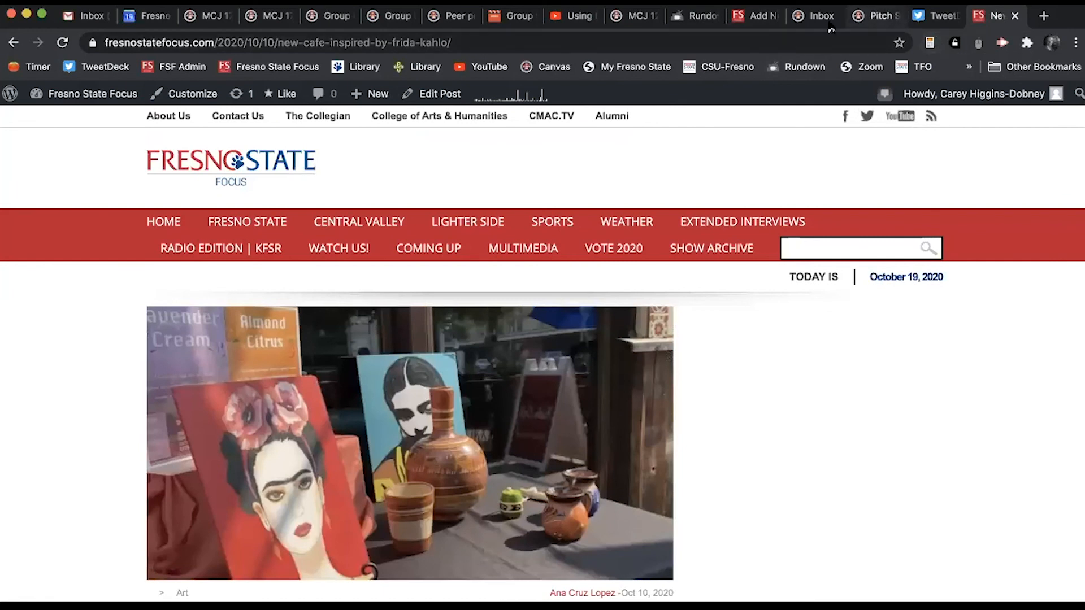
pyautogui.click(757, 15)
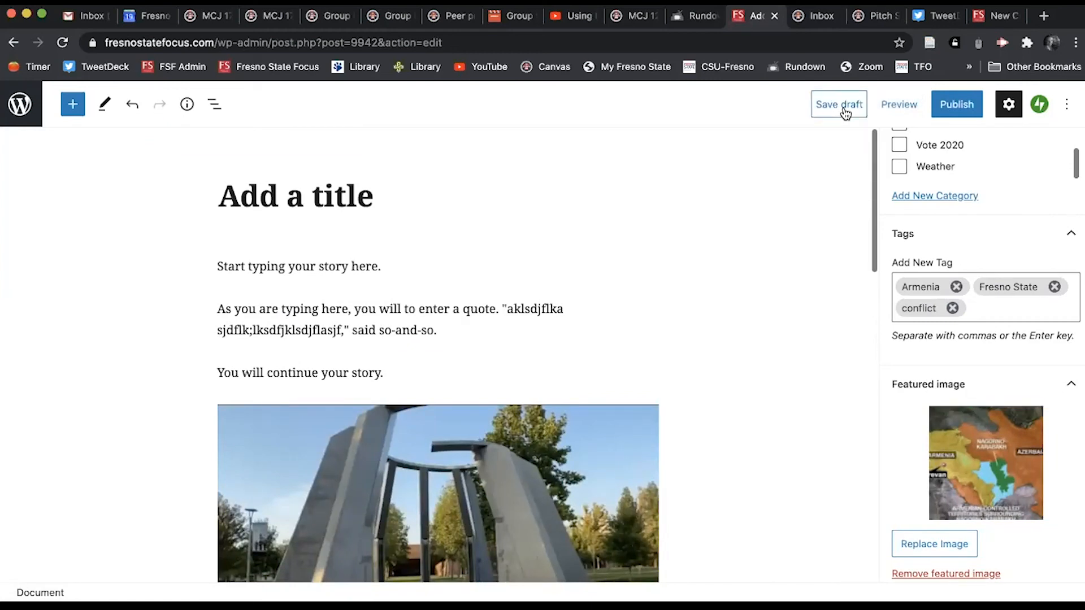
pyautogui.click(899, 108)
pyautogui.click(798, 247)
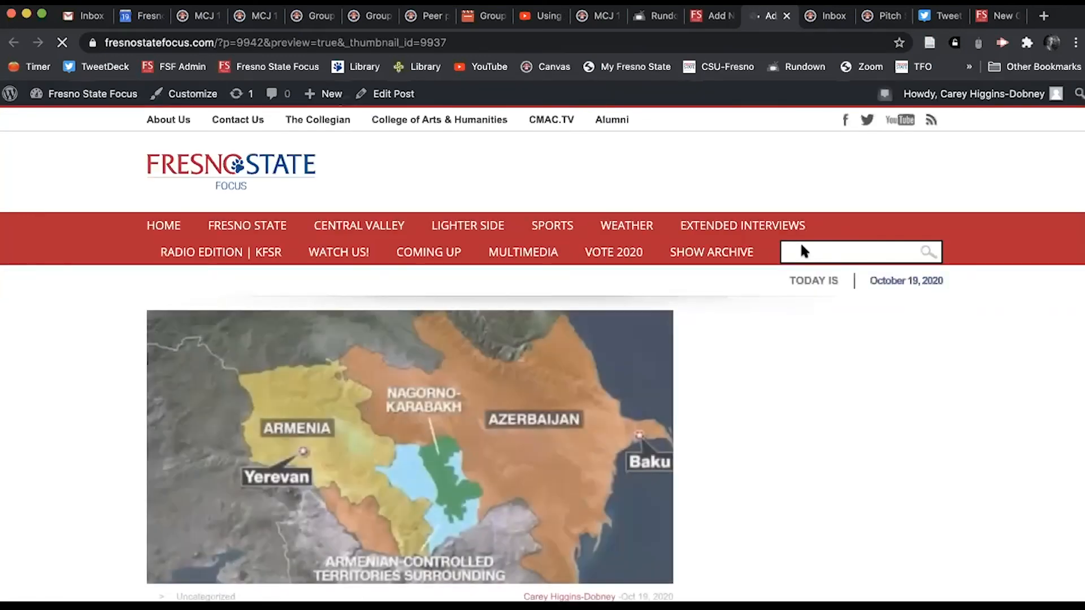
# Step: Review the preview's title, story text, monument photo and closing line, then return to the editor
pyautogui.scroll(-10, 763, 405)
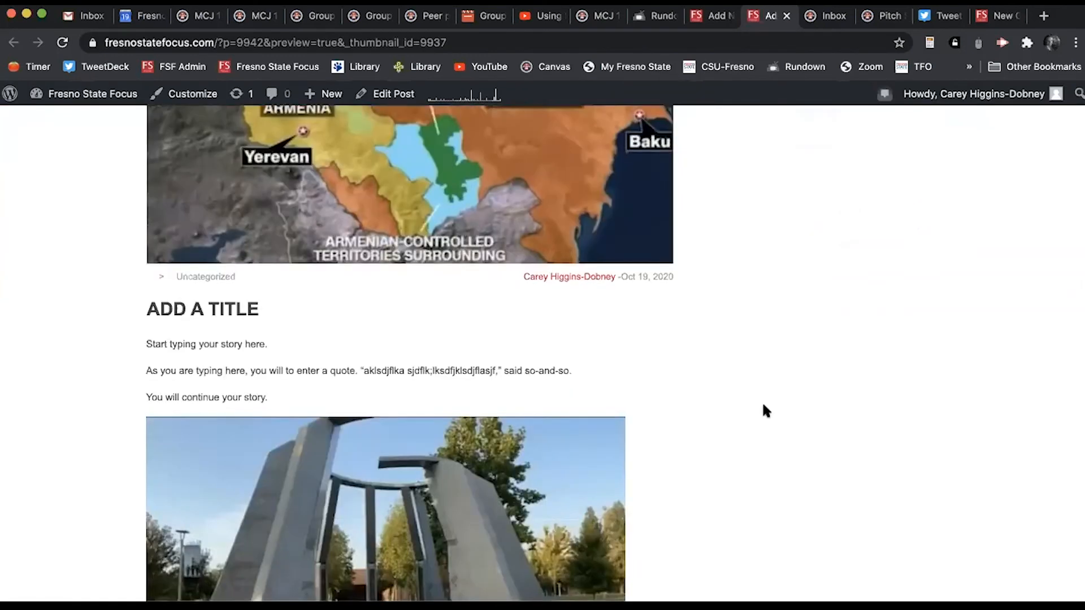
pyautogui.scroll(-3, 764, 407)
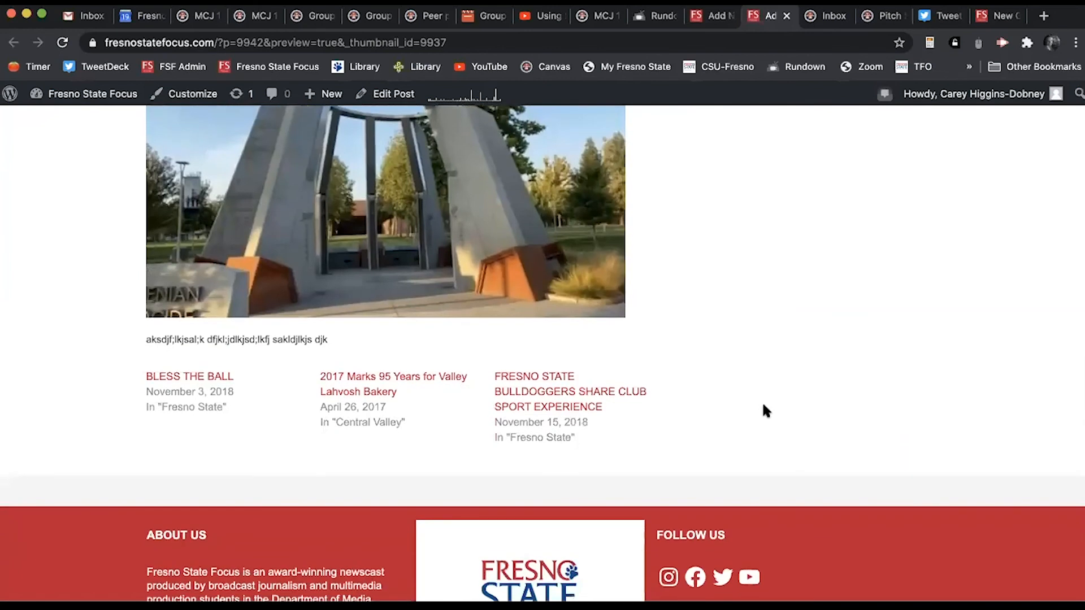
pyautogui.scroll(8, 764, 407)
pyautogui.scroll(2, 763, 407)
pyautogui.scroll(-7, 764, 407)
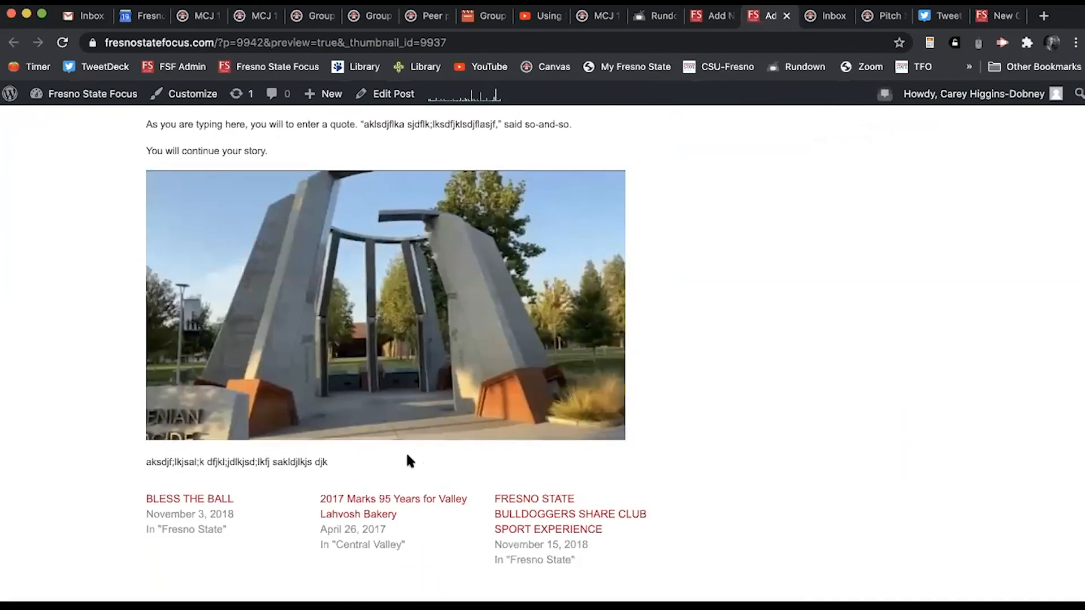
pyautogui.scroll(15, 887, 260)
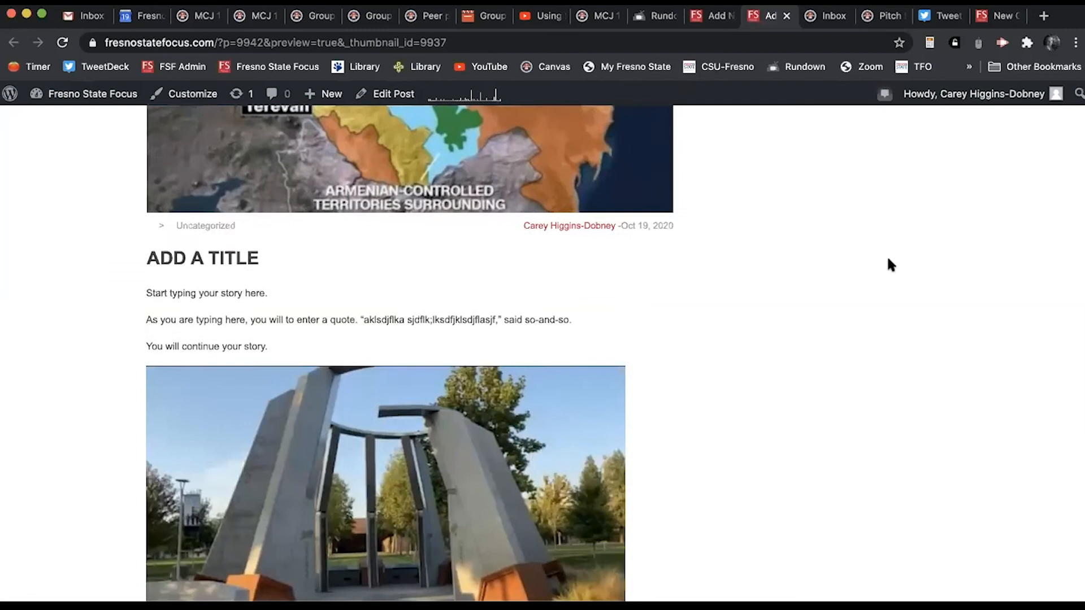
pyautogui.scroll(-3, 851, 356)
pyautogui.scroll(-7, 852, 354)
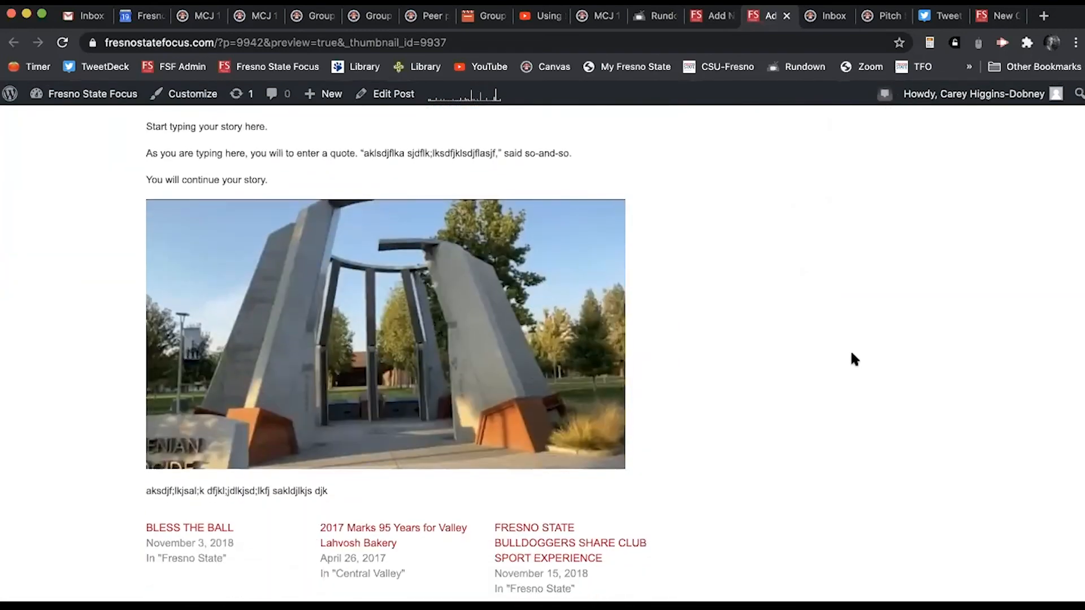
pyautogui.scroll(5, 802, 303)
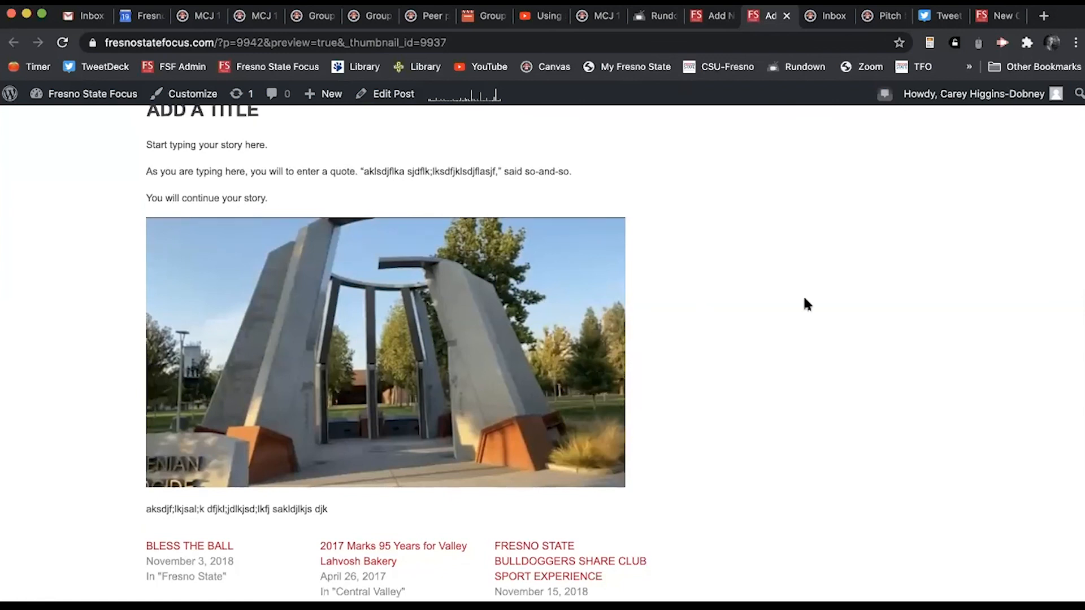
pyautogui.click(709, 17)
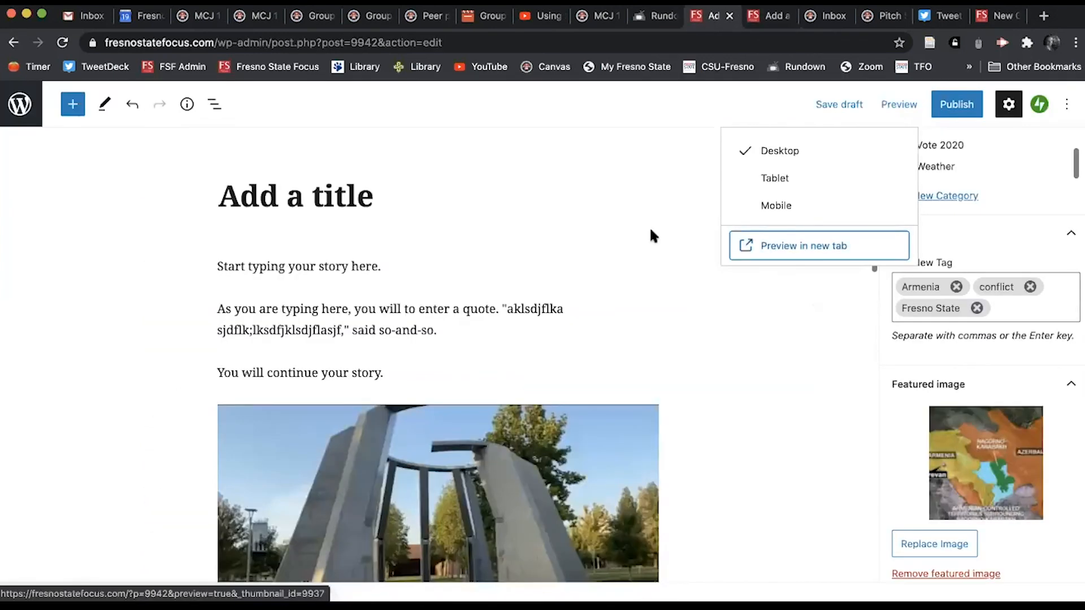
pyautogui.click(538, 422)
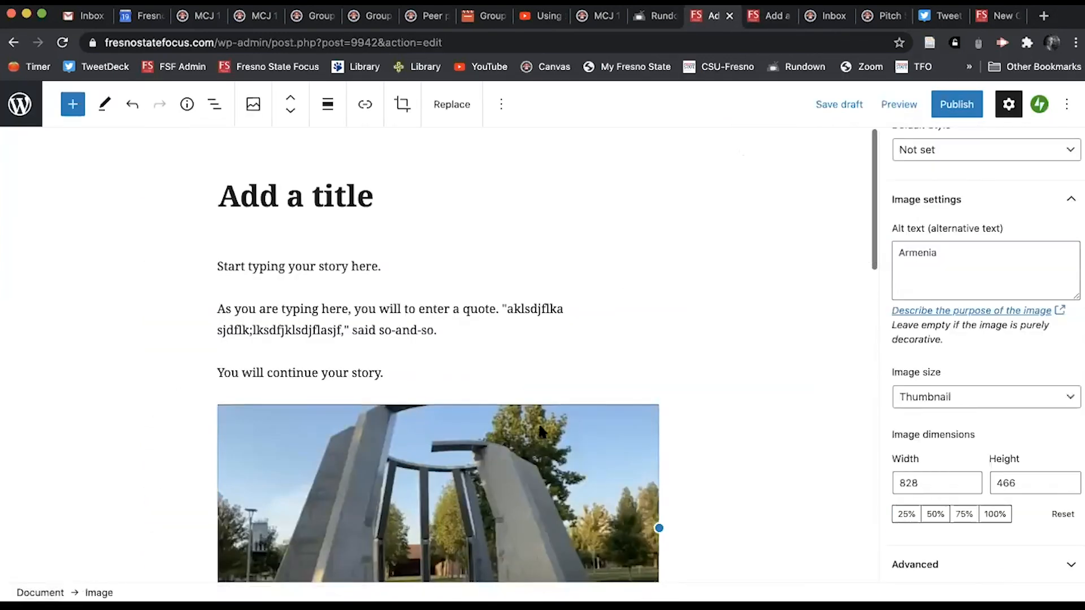
pyautogui.click(291, 113)
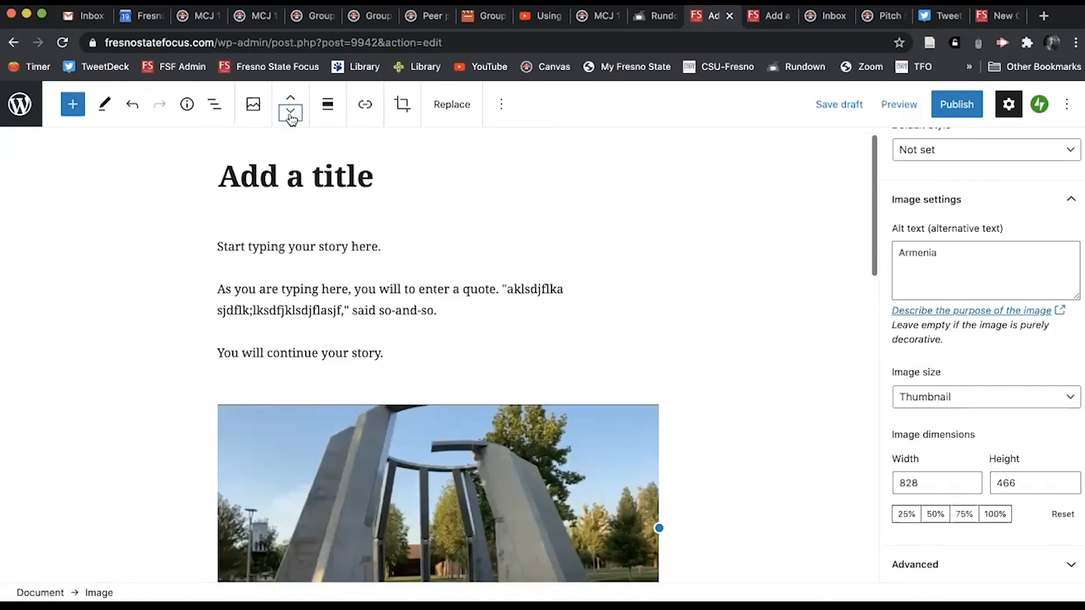
pyautogui.click(291, 100)
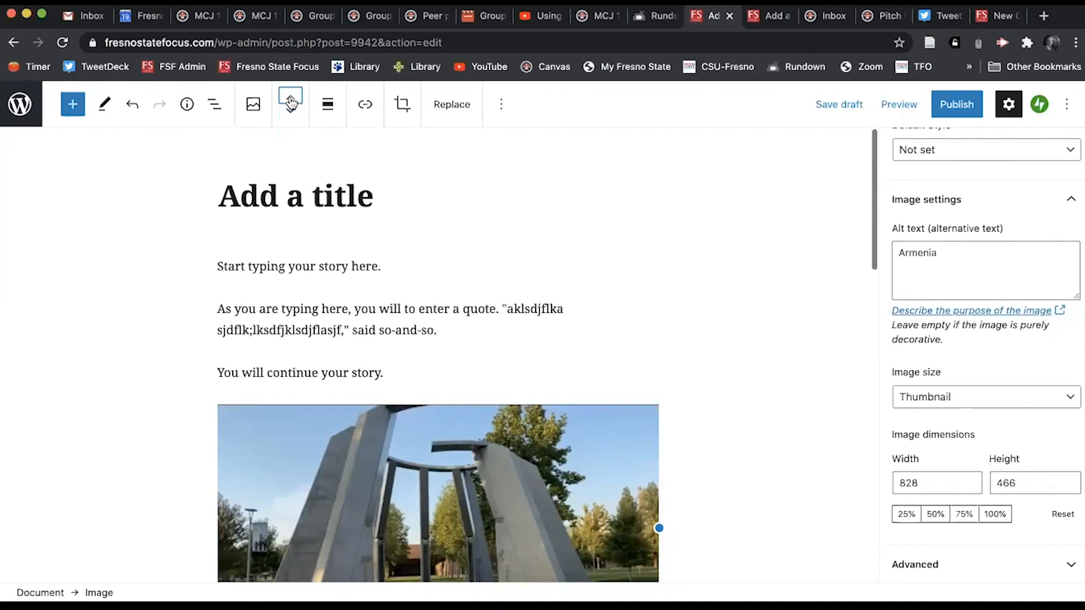
pyautogui.click(291, 102)
pyautogui.click(291, 115)
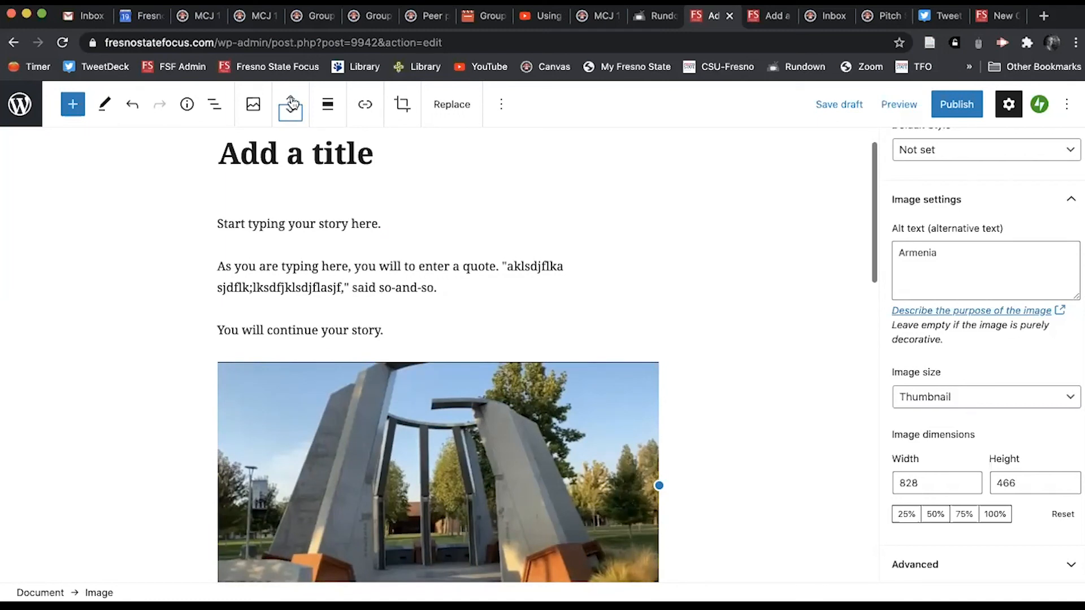
pyautogui.click(290, 100)
pyautogui.click(291, 113)
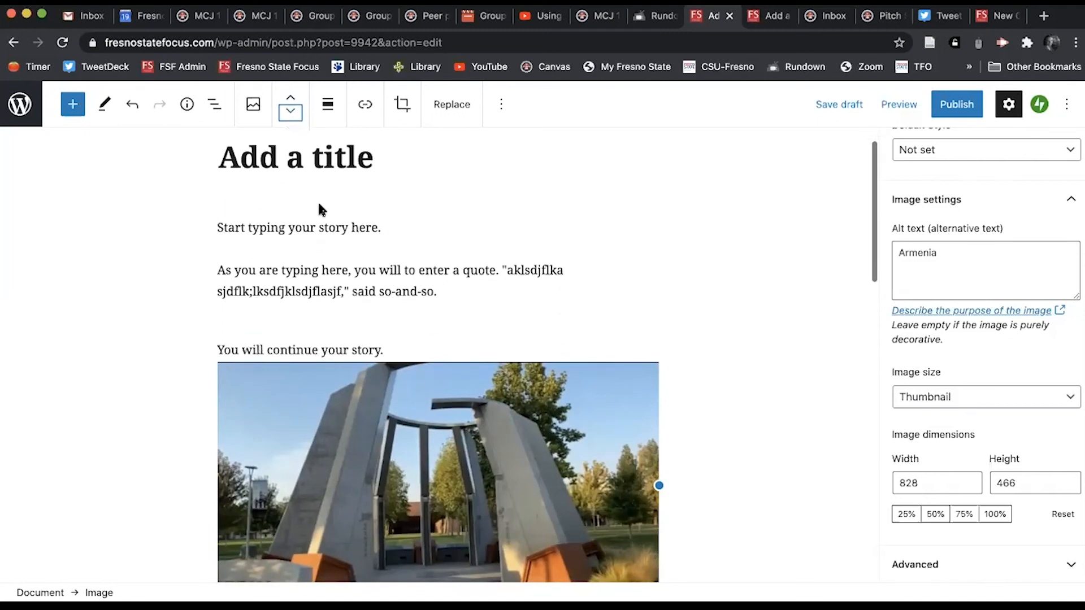
pyautogui.click(318, 266)
pyautogui.click(289, 112)
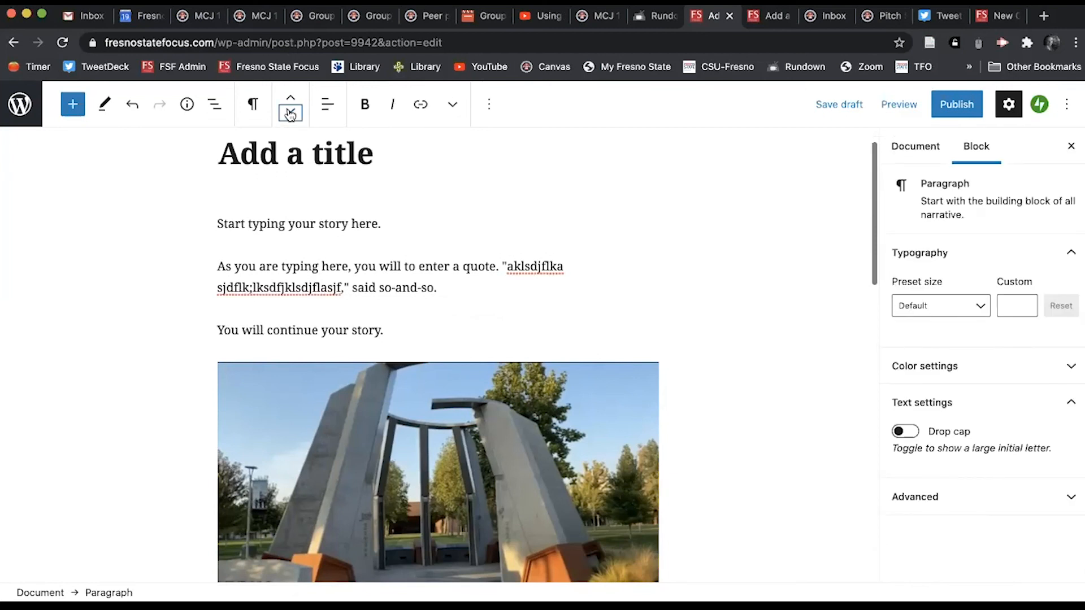
pyautogui.click(290, 97)
# Step: Save the post as a draft and go to the All Posts list
pyautogui.click(837, 107)
pyautogui.click(21, 103)
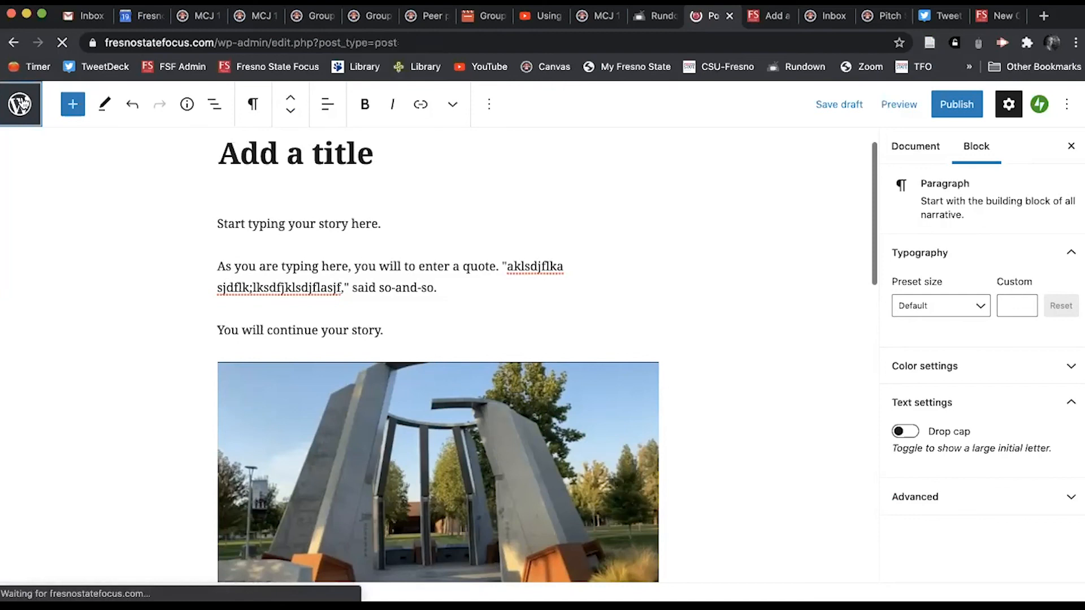